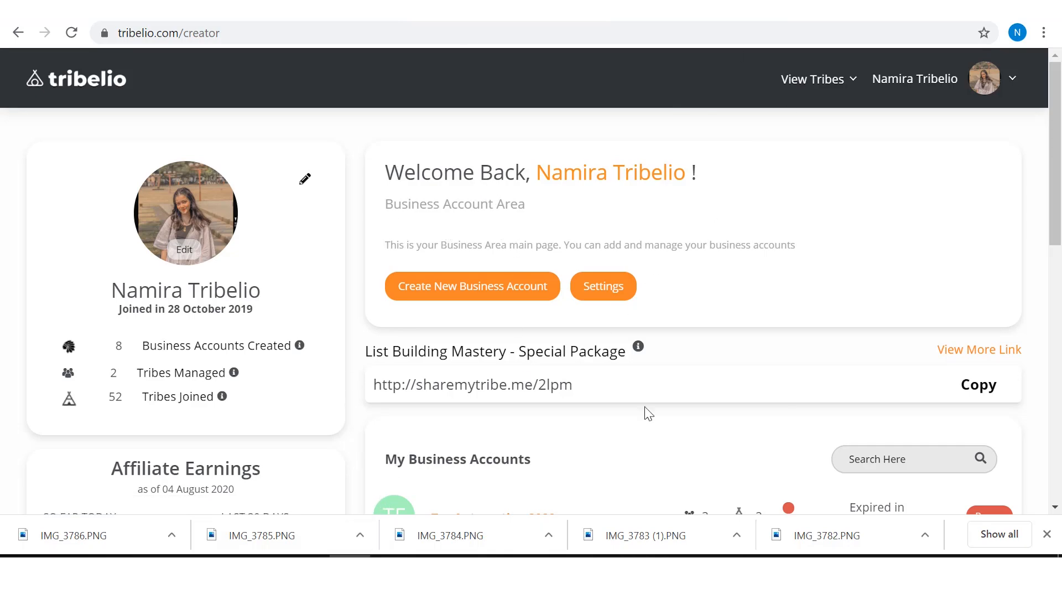
Step: View the contact workbook with its Name, Email and Phone columns in Excel and return to the Tribelio business account page in the browser
left_click(475, 556)
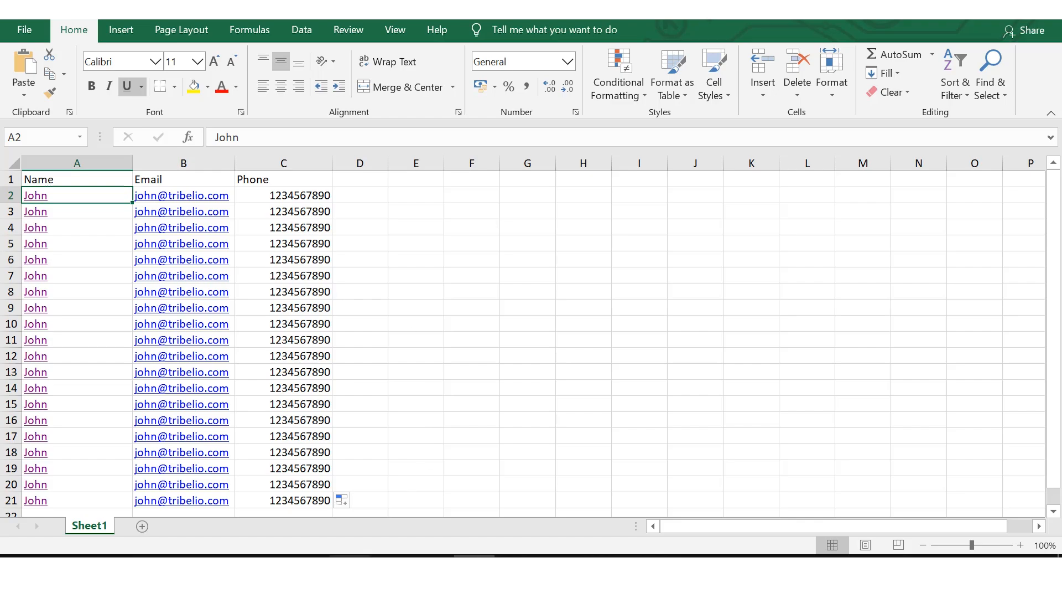
left_click(349, 567)
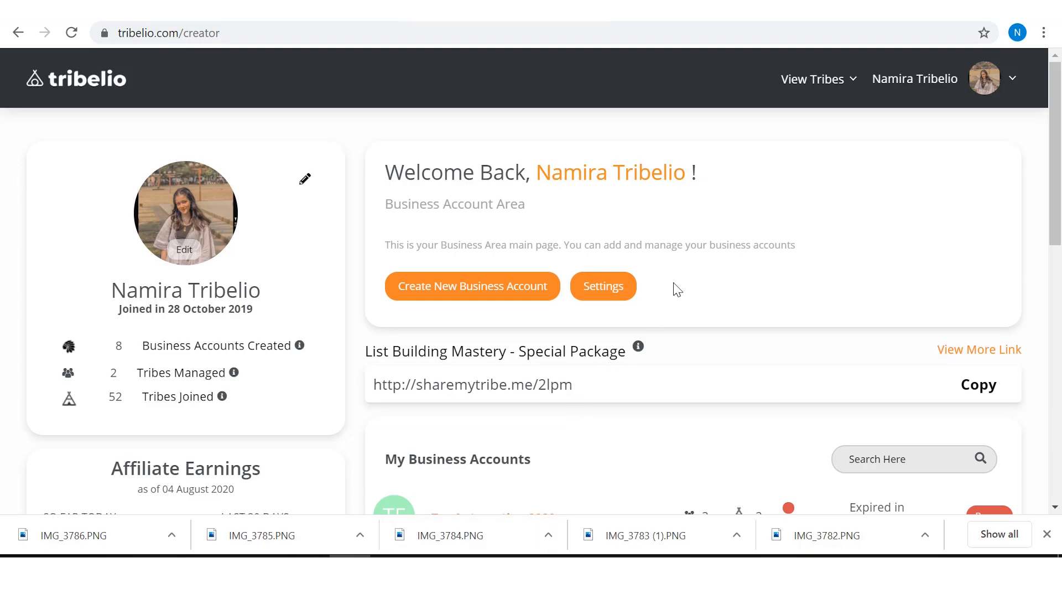
left_click(475, 567)
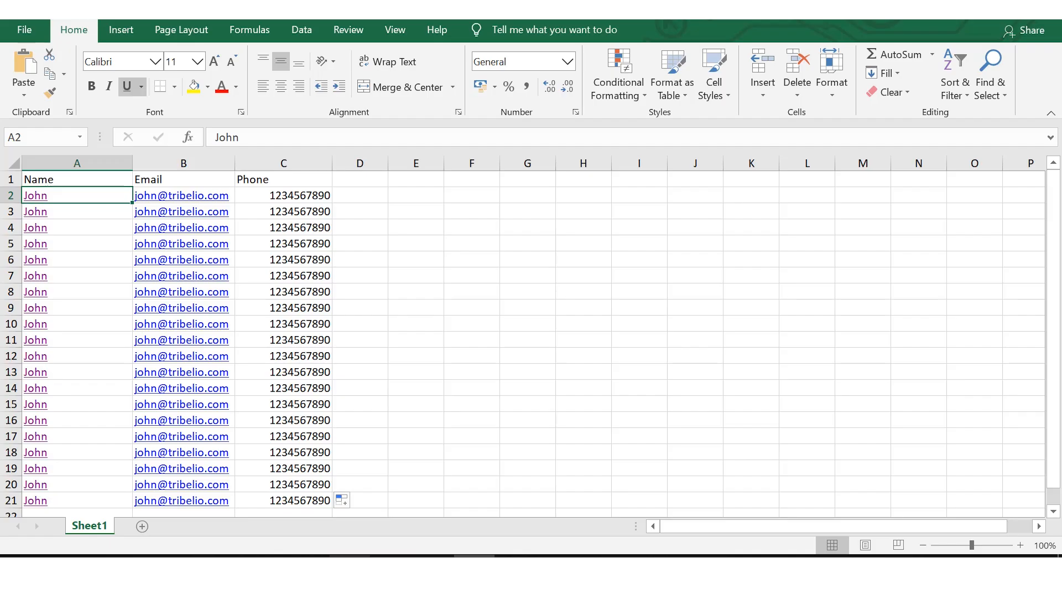
left_click(351, 567)
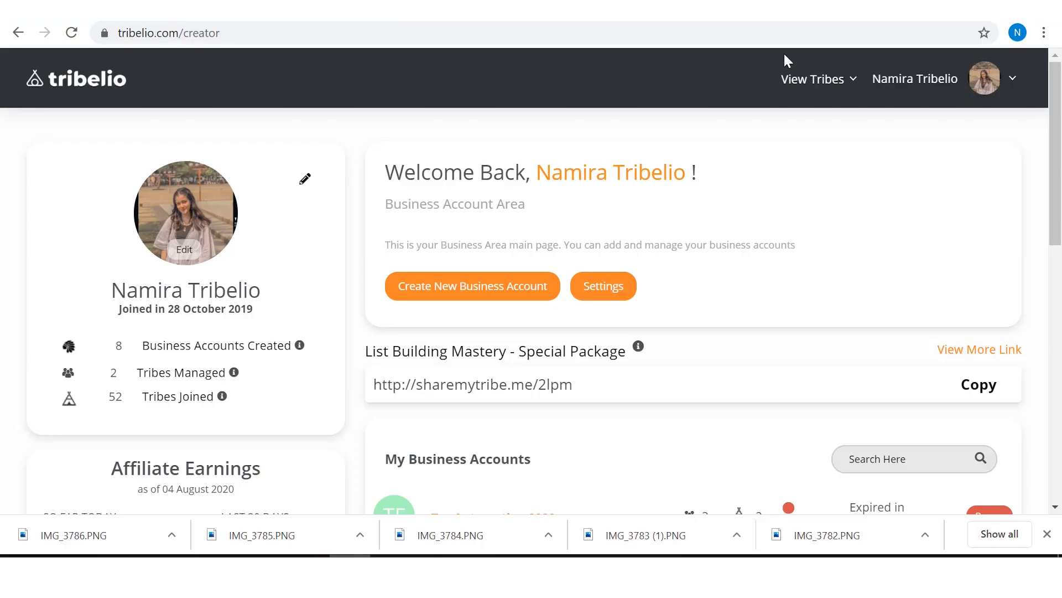
Step: Open the Creator Studio of the Tribe Hackers tribe
left_click(818, 80)
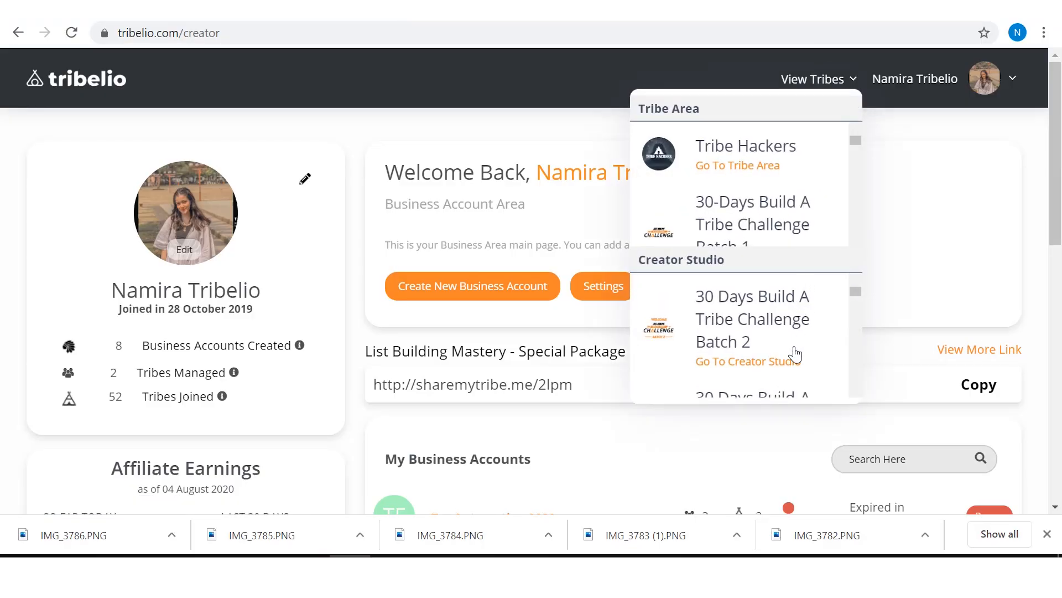
left_click_drag(856, 296, 857, 296)
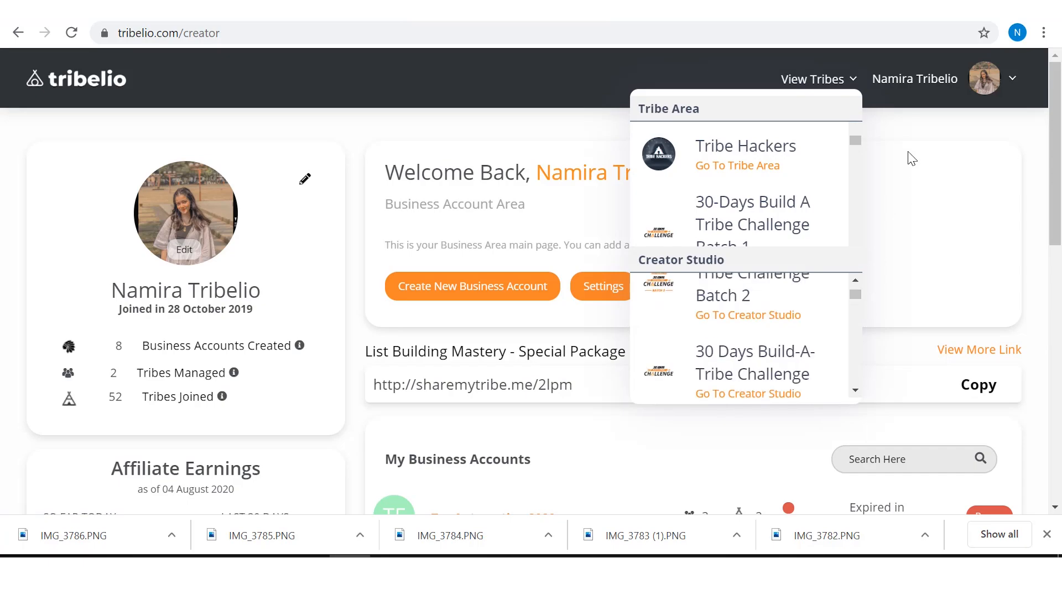
left_click(908, 152)
left_click(840, 92)
left_click_drag(859, 293, 840, 370)
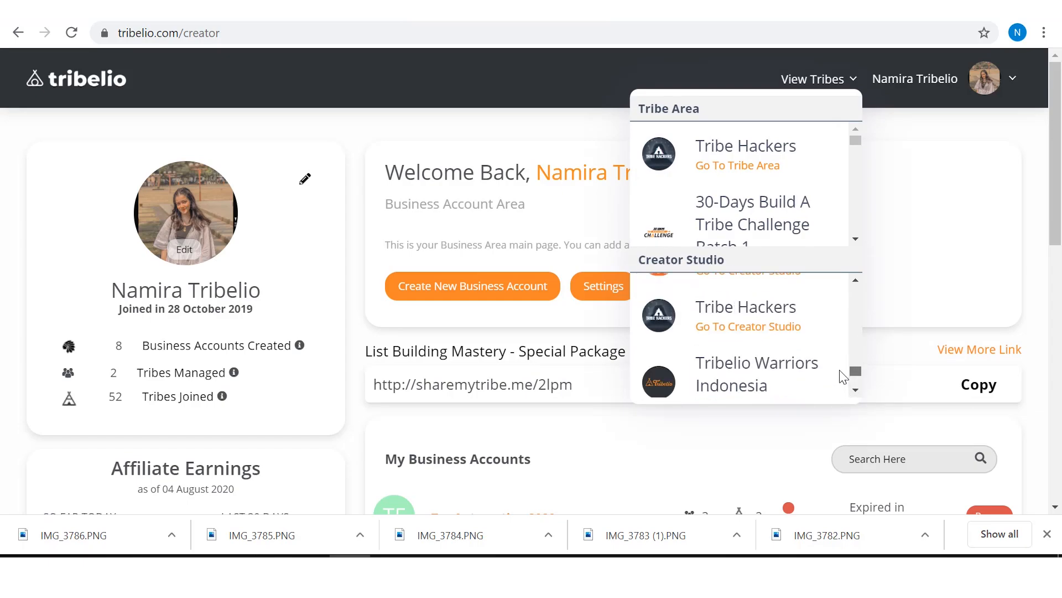
left_click(736, 327)
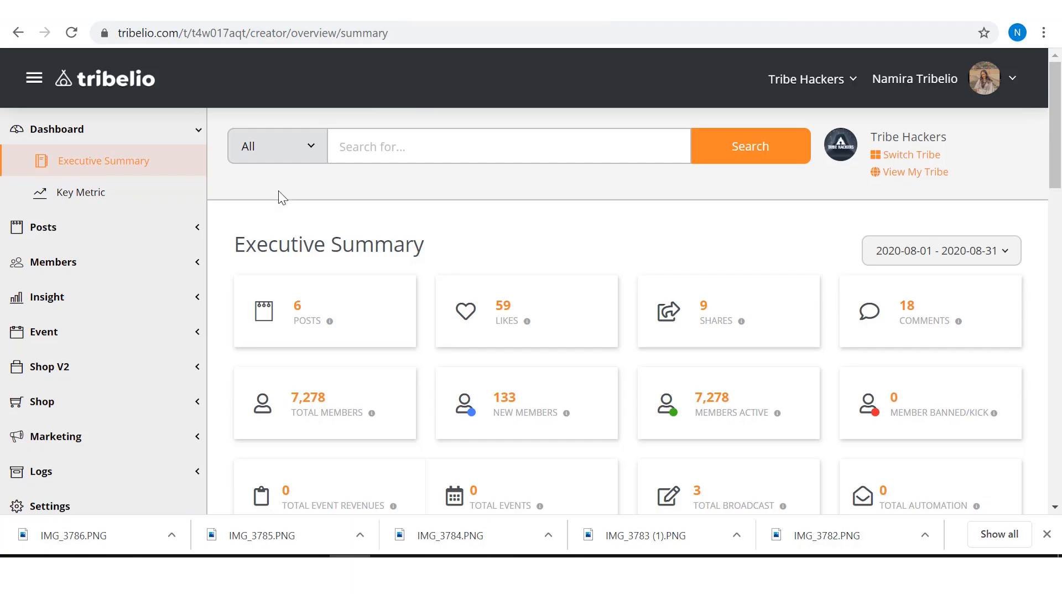
Step: Open the members' Smart List page and show its list of smart lists
left_click(124, 267)
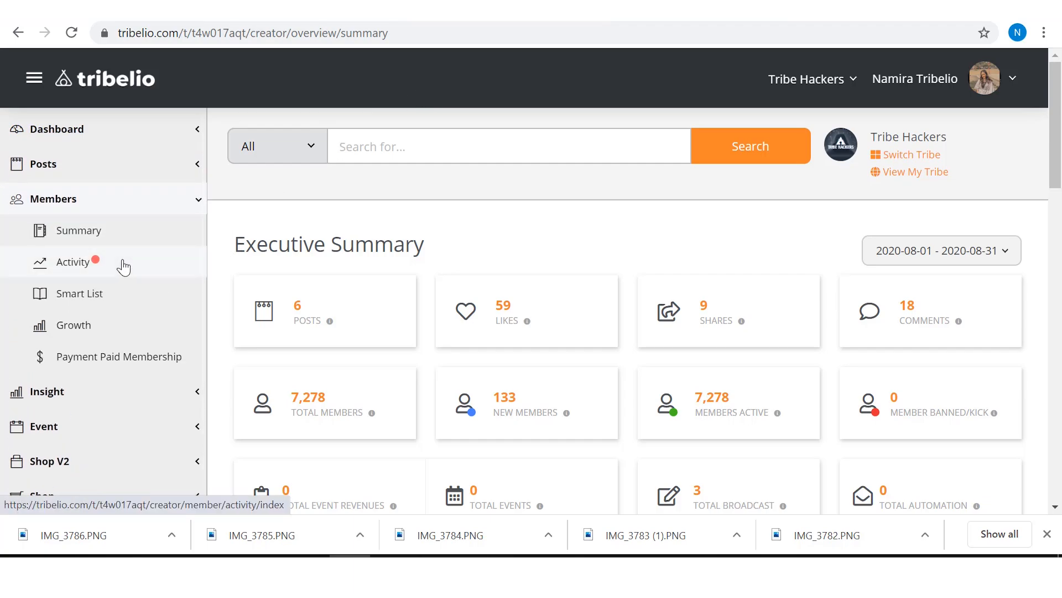
left_click(98, 298)
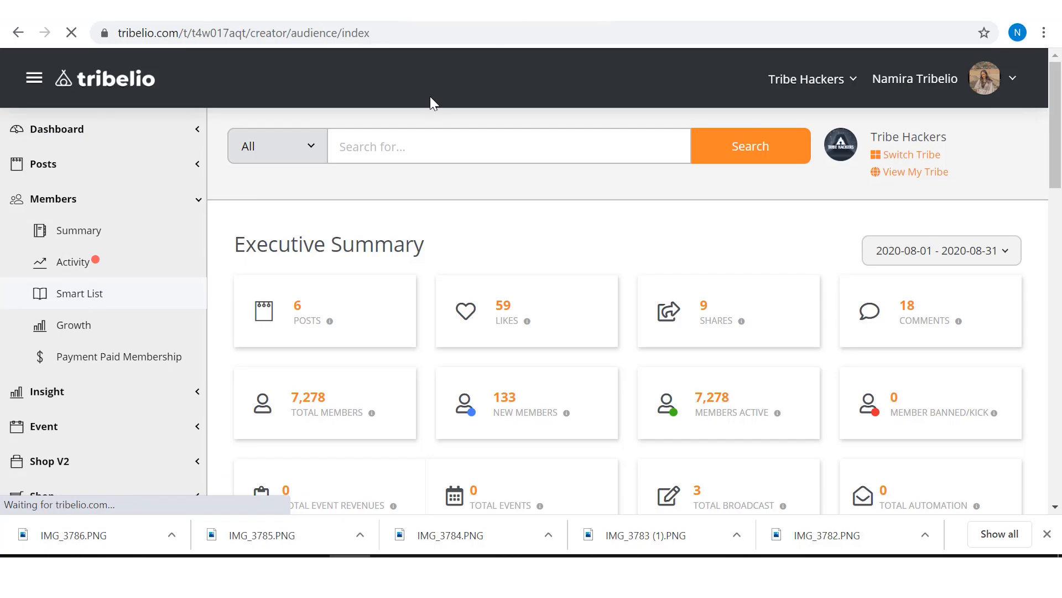
scroll(431, 103, "down", 5)
scroll(464, 220, "up", 4)
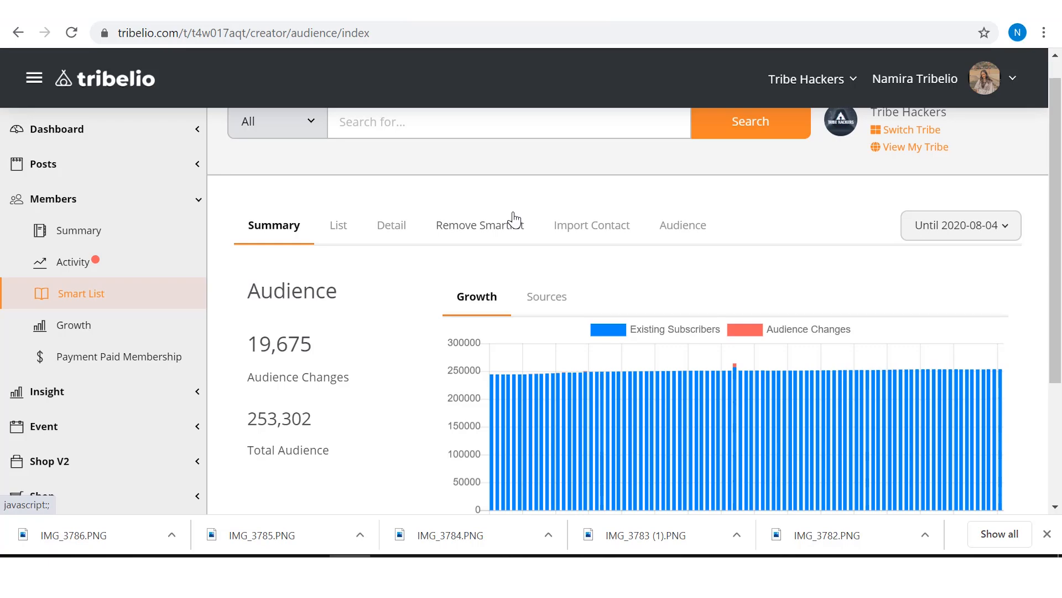
left_click(350, 238)
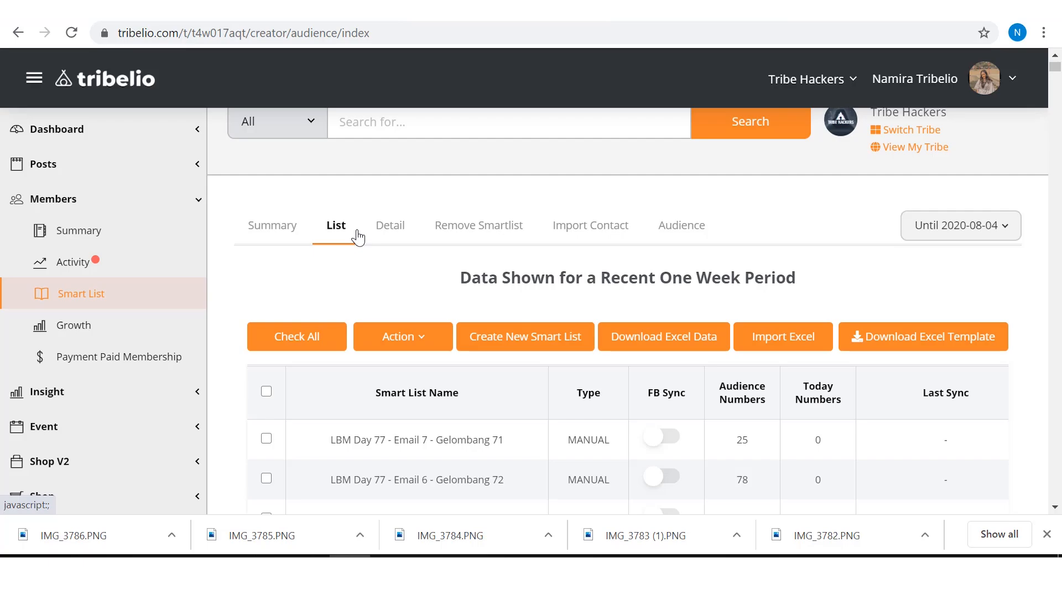
left_click(280, 229)
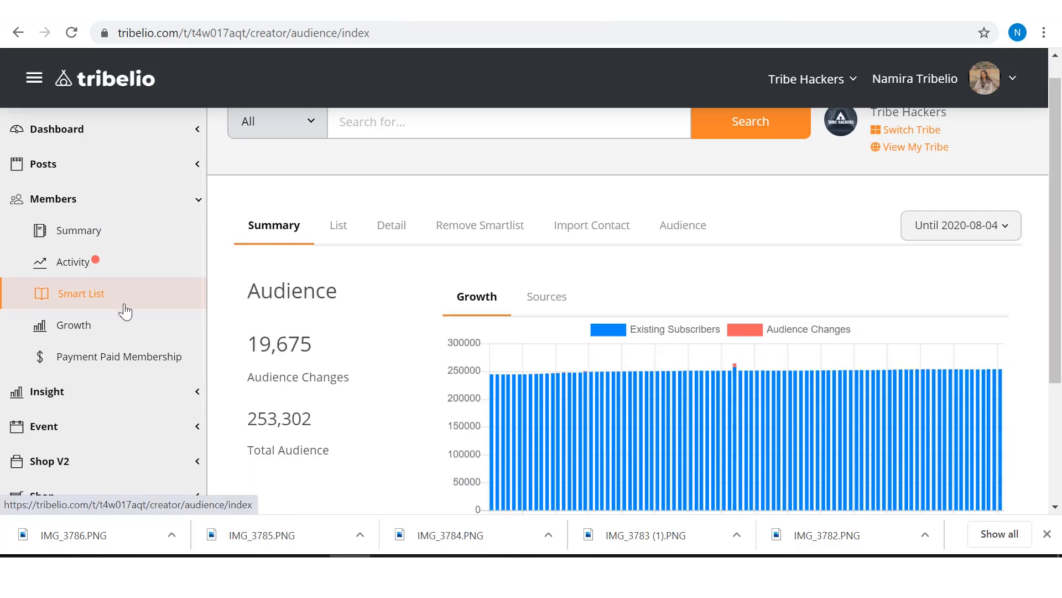
left_click(339, 228)
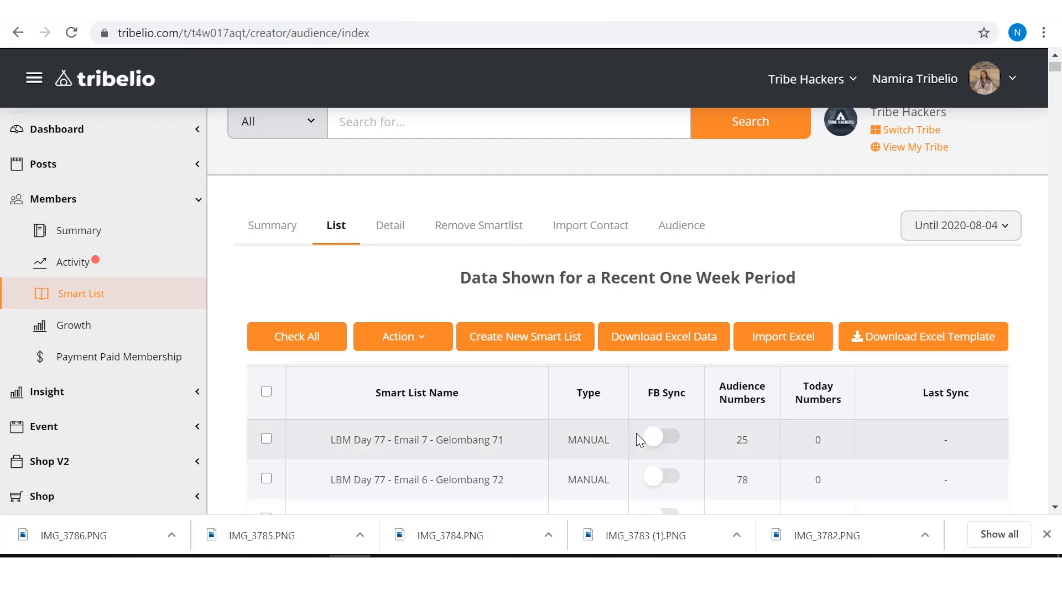
Step: Download the smart list Excel template, open it and enable editing
scroll(637, 435, "down", 5)
scroll(640, 440, "down", 15)
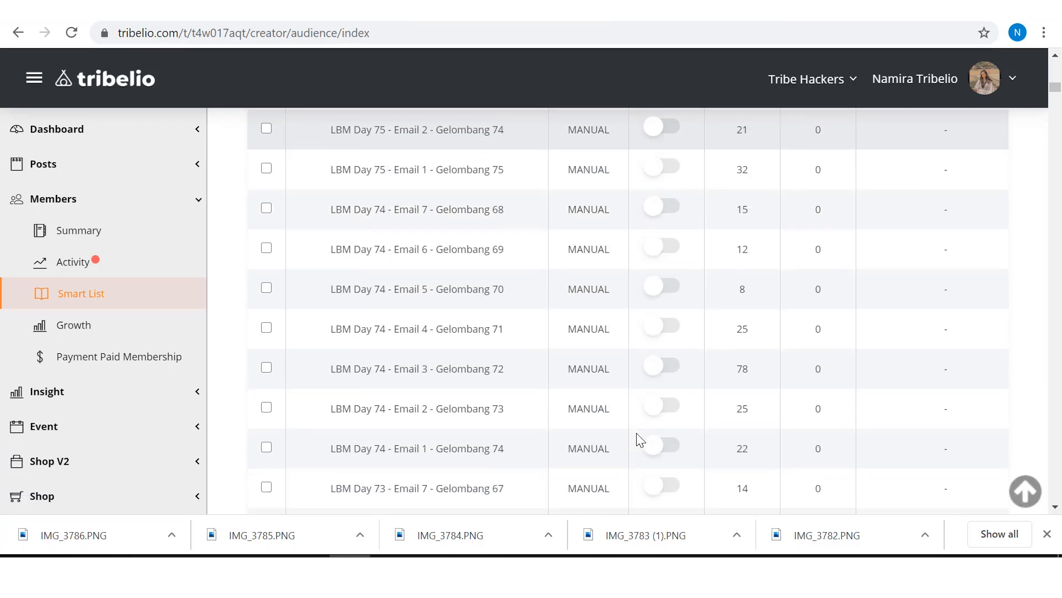
scroll(640, 440, "down", 16)
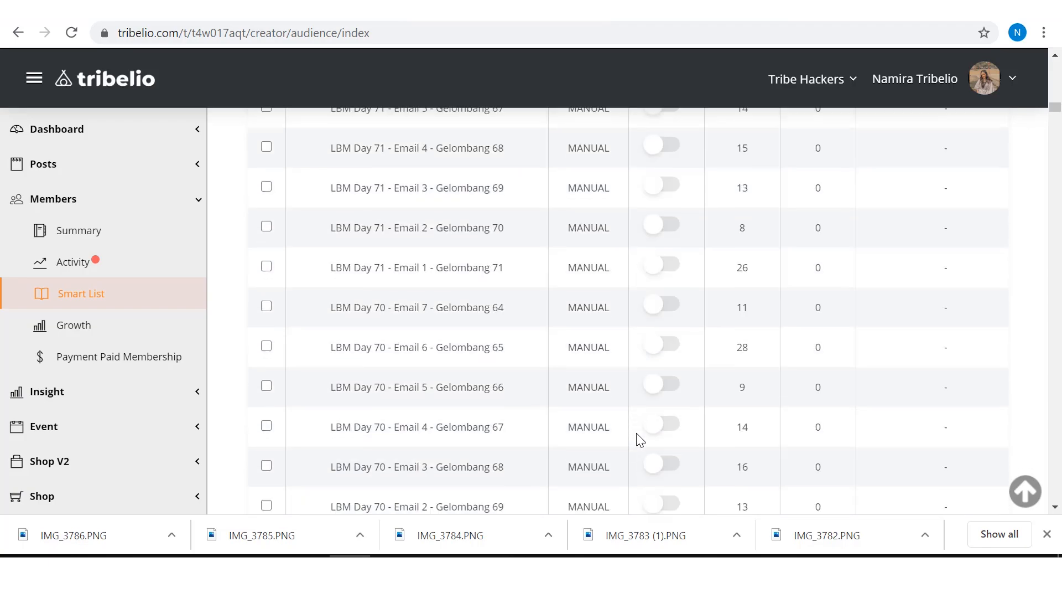
scroll(641, 440, "down", 14)
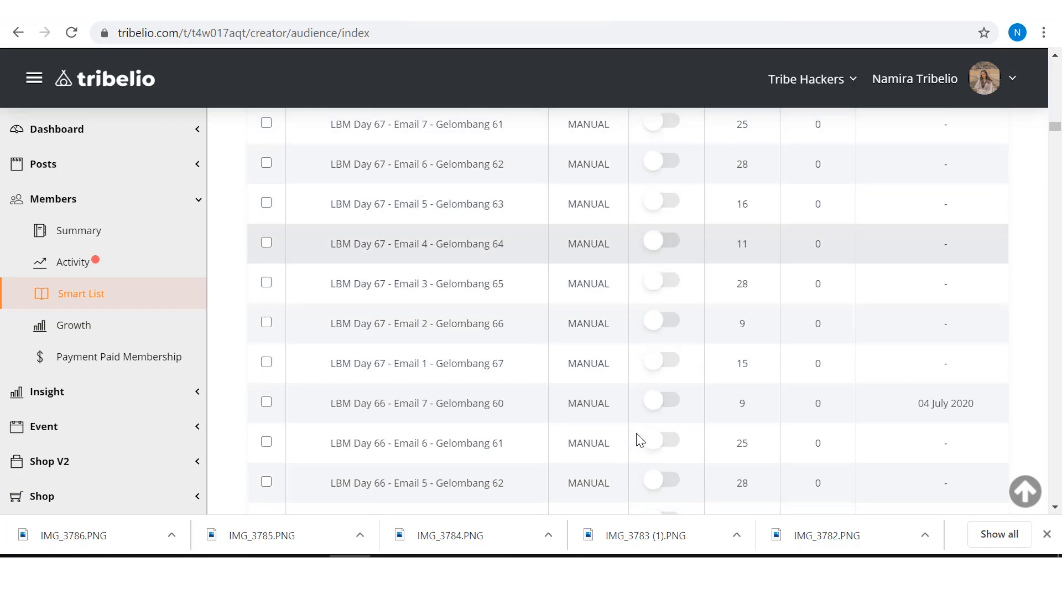
scroll(640, 440, "up", 20)
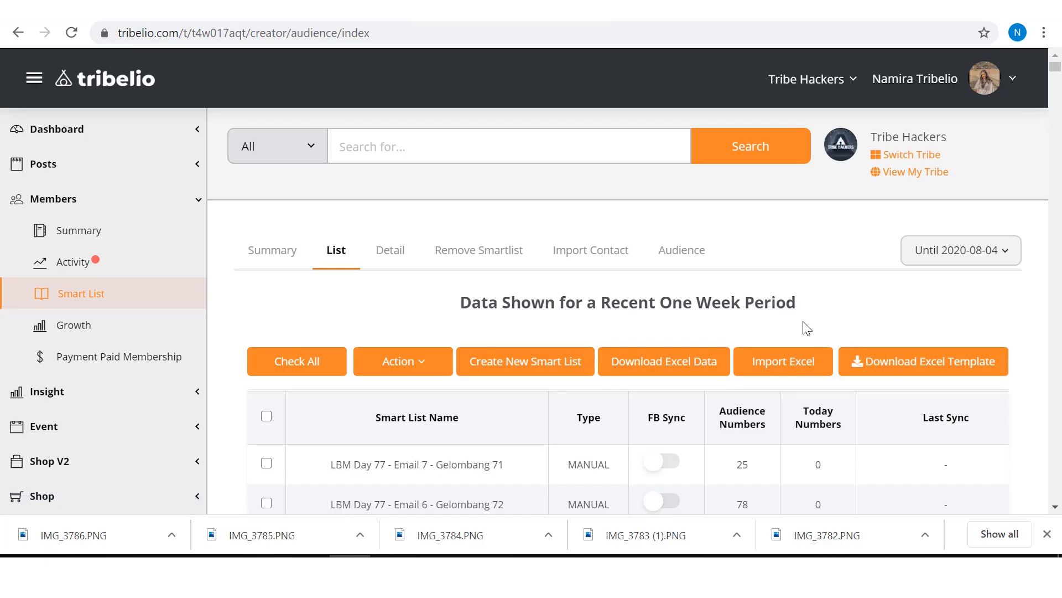
left_click(941, 376)
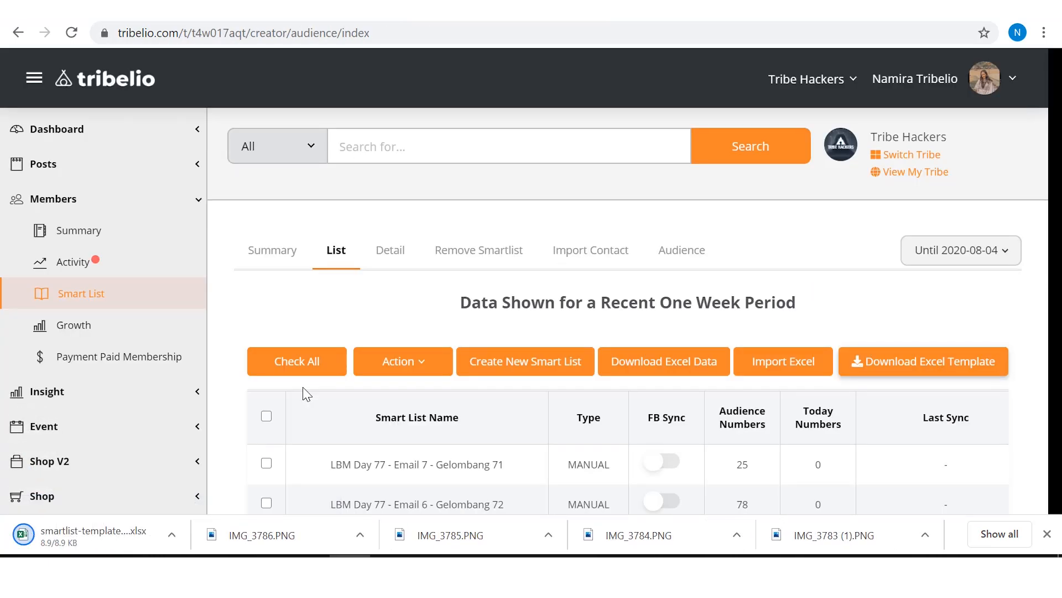
left_click(102, 537)
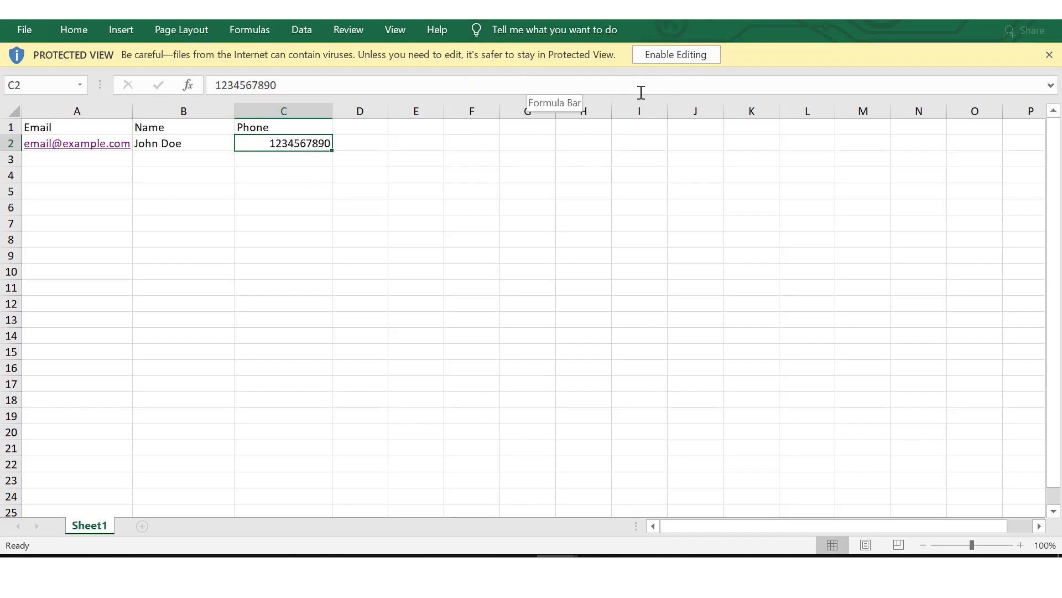
left_click(655, 54)
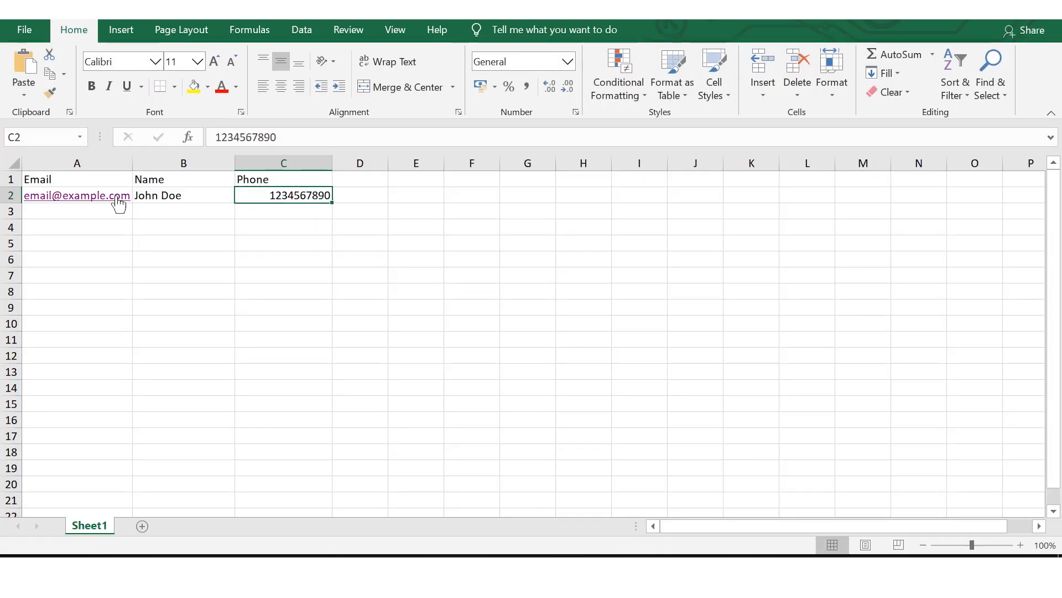
Step: Check the Email, Name and Phone headers in the template and switch to the "data pembelian bulan ju..." workbook to compare its columns
left_click(94, 214)
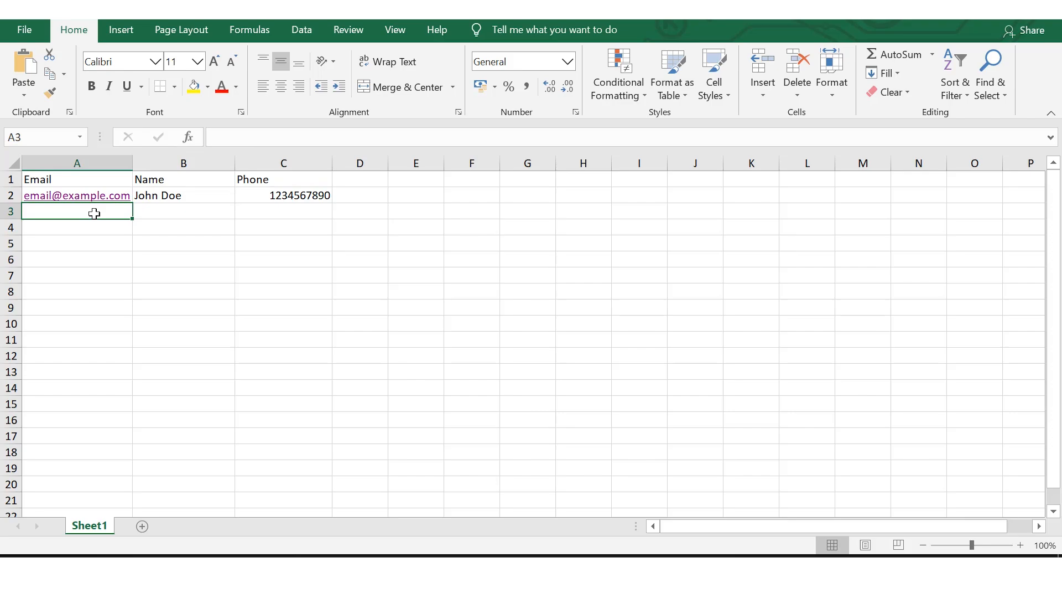
left_click(76, 180)
left_click(197, 181)
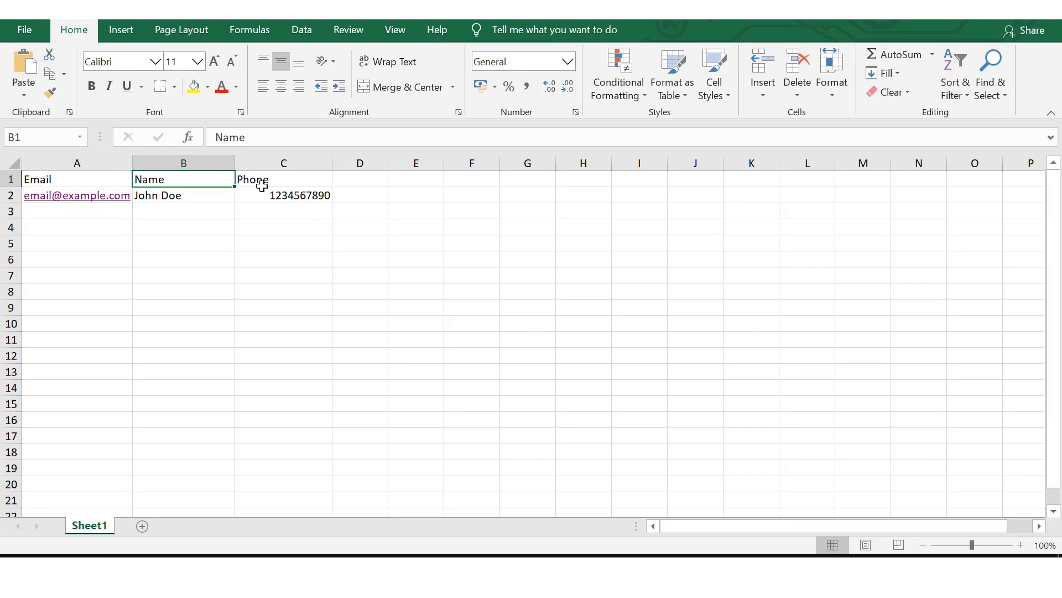
left_click(285, 182)
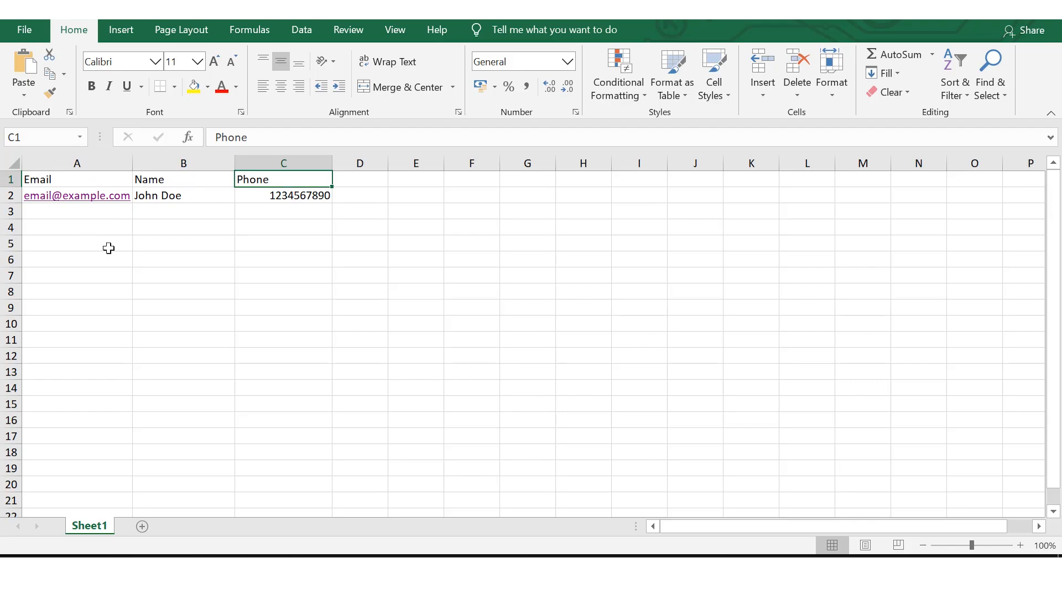
left_click(559, 567)
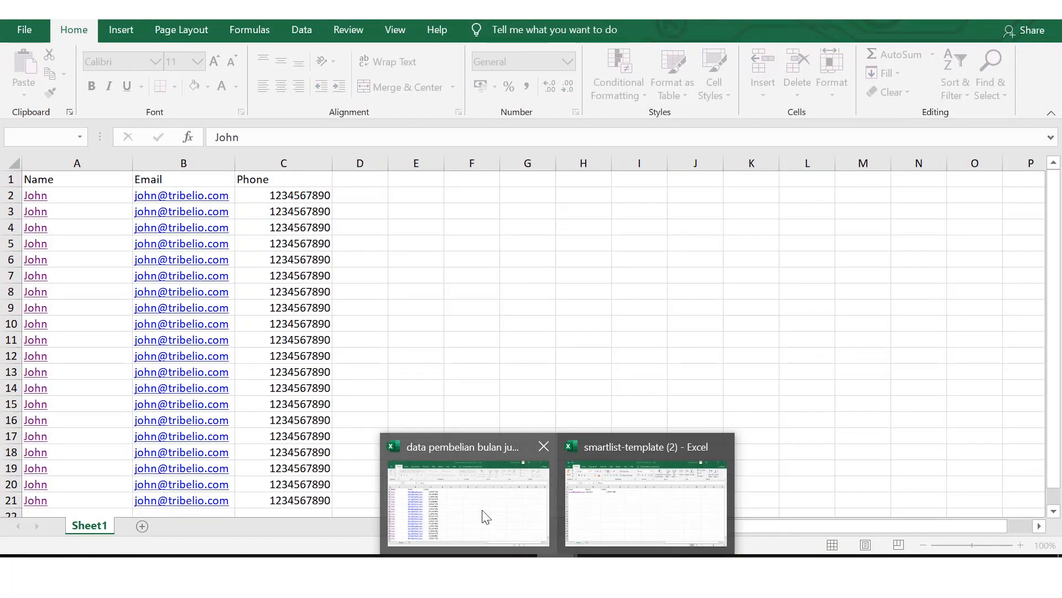
left_click(485, 516)
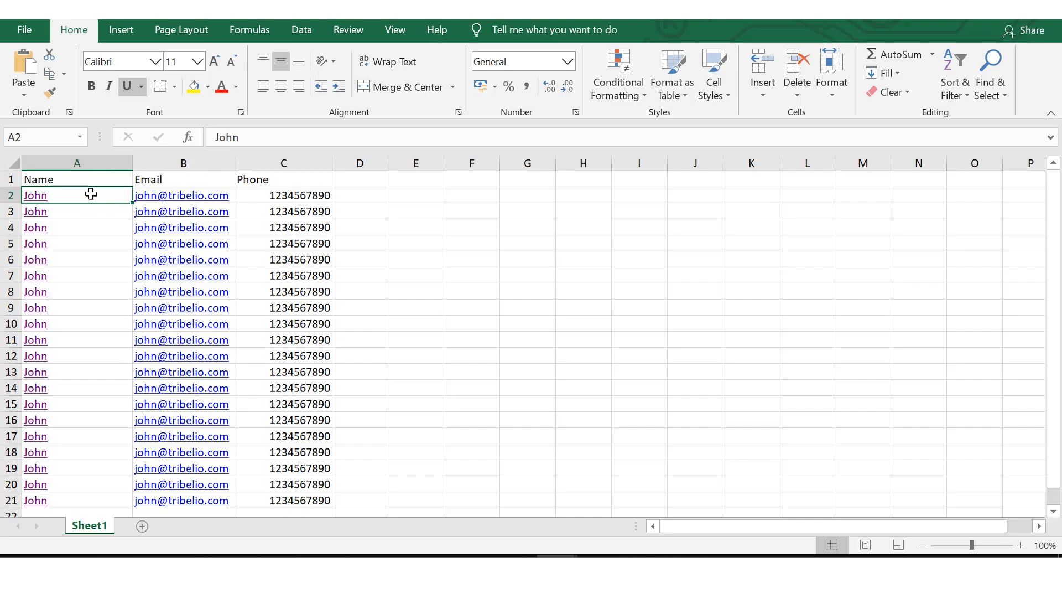
key("shift+Down")
key("shift+Down")
key("shift+Down")
key("shift+Down")
key("shift+Down")
key("shift+Down")
key("shift+Down")
key("shift+Down")
key("shift+Down")
key("shift+Down")
key("shift+Down")
key("shift+Down")
key("shift+Down")
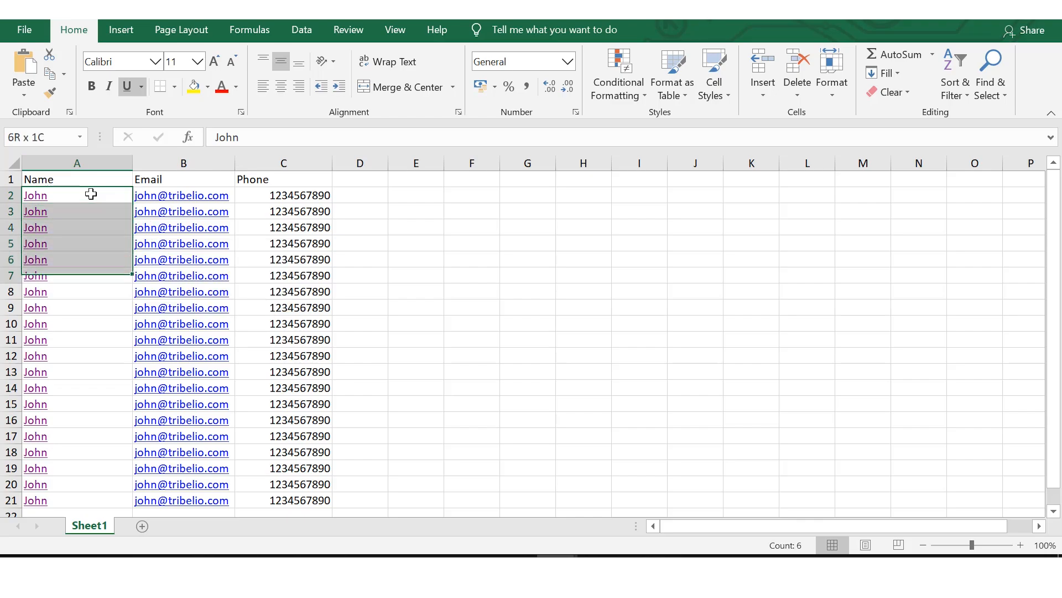
key("shift+Down")
key("shift+Down")
key("shift+Down")
key("shift+Down")
key("shift+Down")
key("shift+Down")
key("shift+Down")
left_click(98, 272)
key("Up")
key("Up")
key("Up")
key("Up")
key("Up")
key("Up")
key("Up")
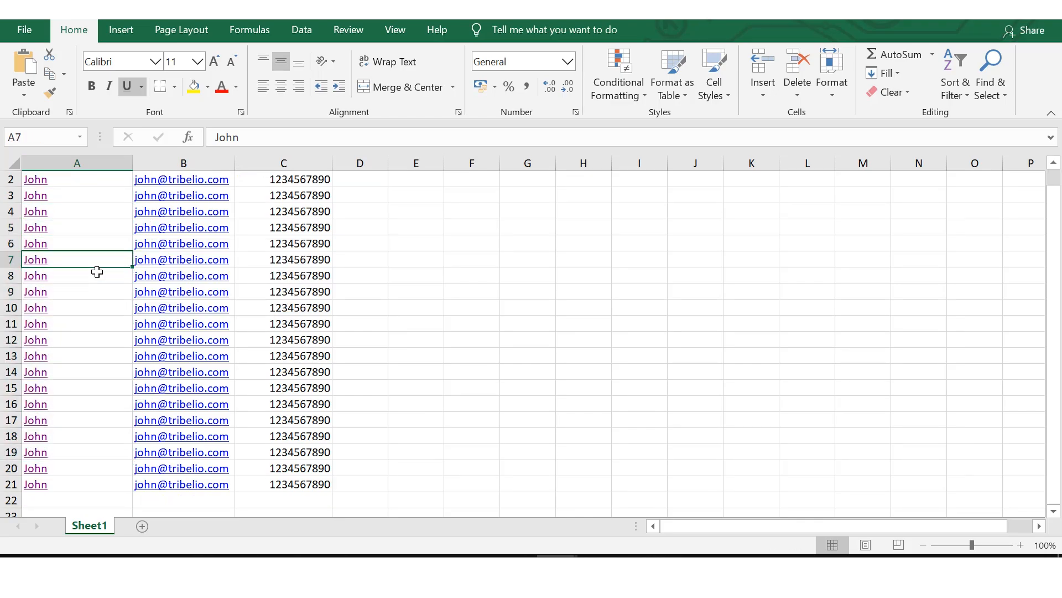
key("Down")
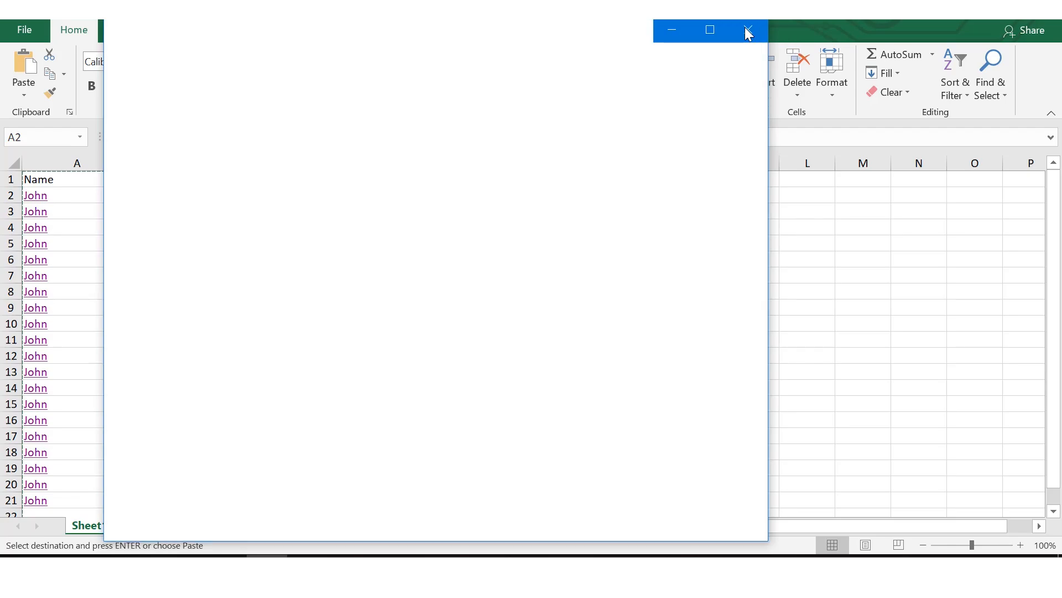
left_click(747, 29)
Step: Copy all the contact names in cells A2 to A21 of the "data pembelian bulan ju..." workbook
key("shift+Down")
key("shift+Down")
key("shift+Down")
key("shift+Down")
key("shift+Down")
key("shift+Down")
key("shift+Down")
key("shift+Down")
key("shift+Down")
key("shift+Down")
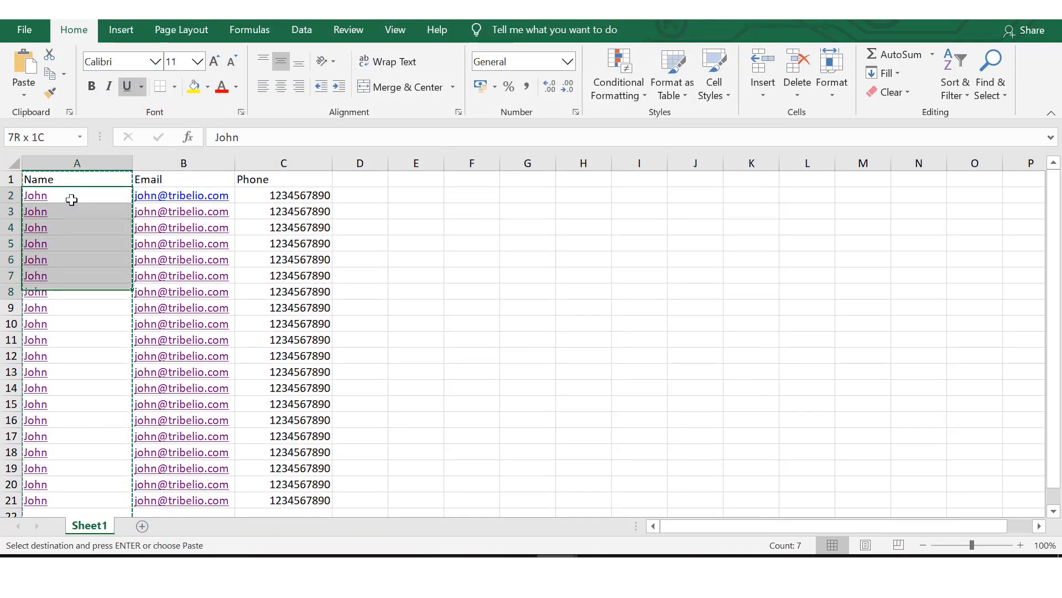
key("shift+Down")
key("shift+Down")
key("shift+Down")
key("shift+Down")
key("shift+Down")
key("shift+Down")
key("shift+Down")
key("shift+Down")
key("shift+Down")
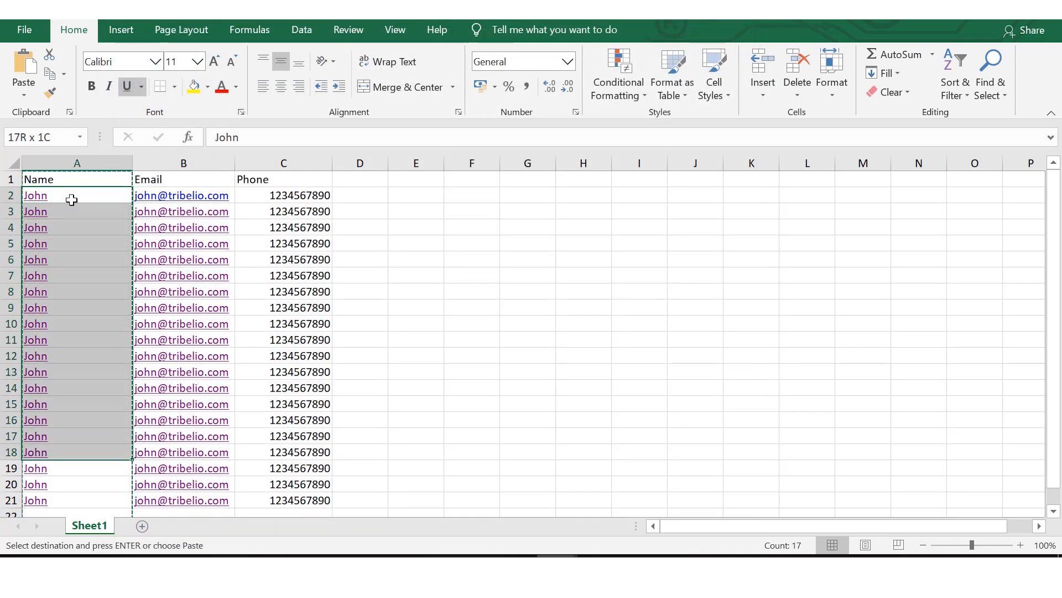
key("ctrl+v")
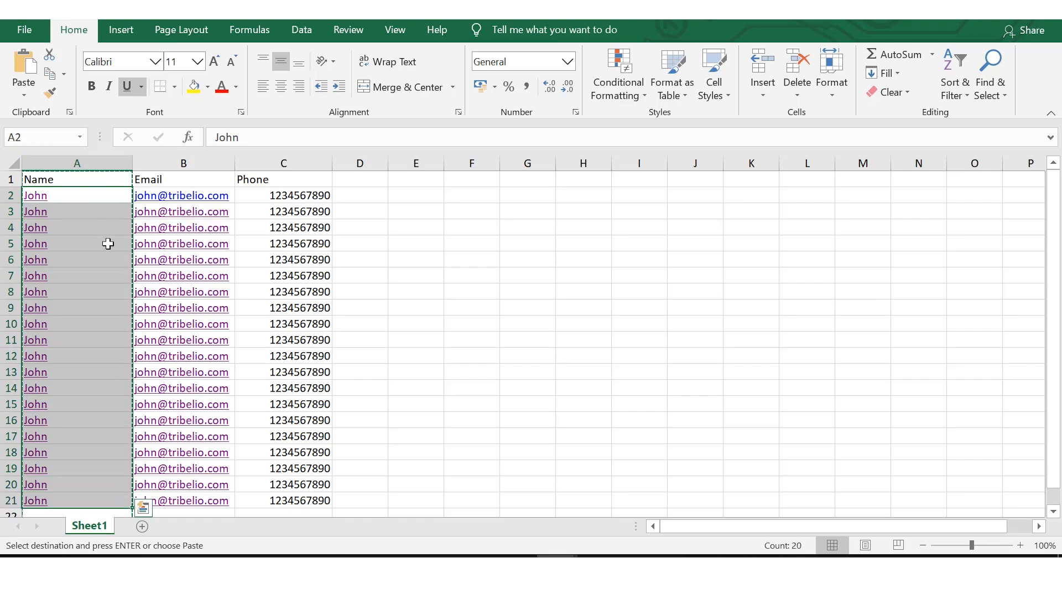
right_click(96, 257)
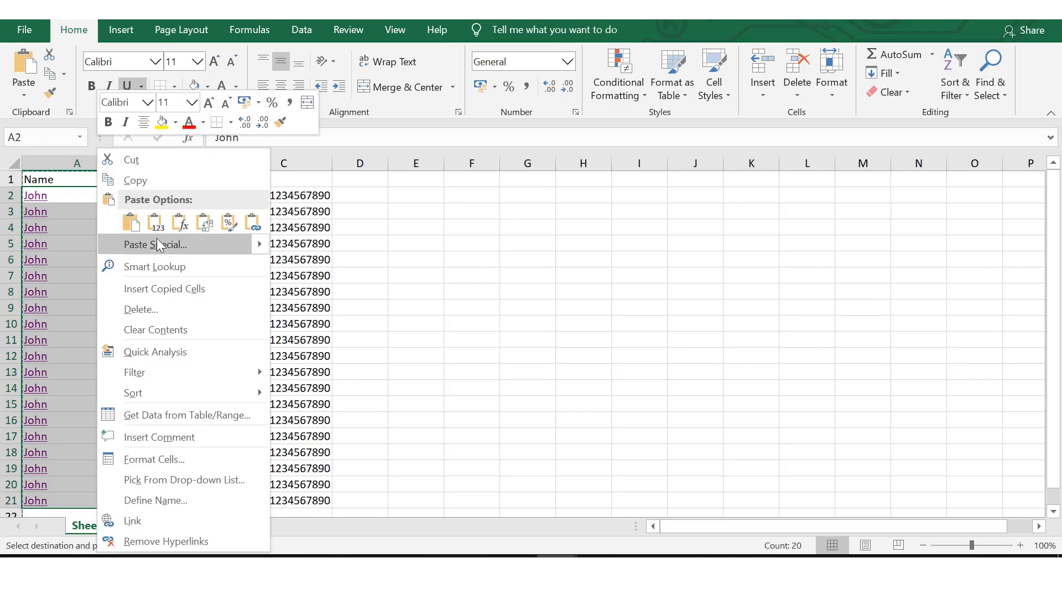
left_click(164, 176)
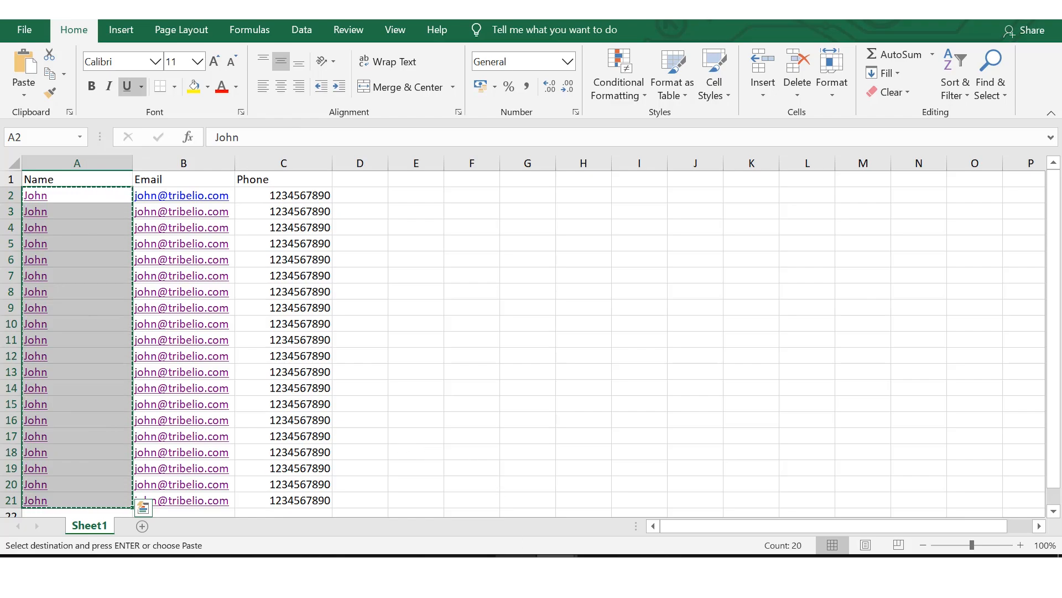
Step: Switch to the smartlist-template (2) workbook and paste the copied contact names into its Name column from cell B2
left_click(516, 556)
left_click(647, 460)
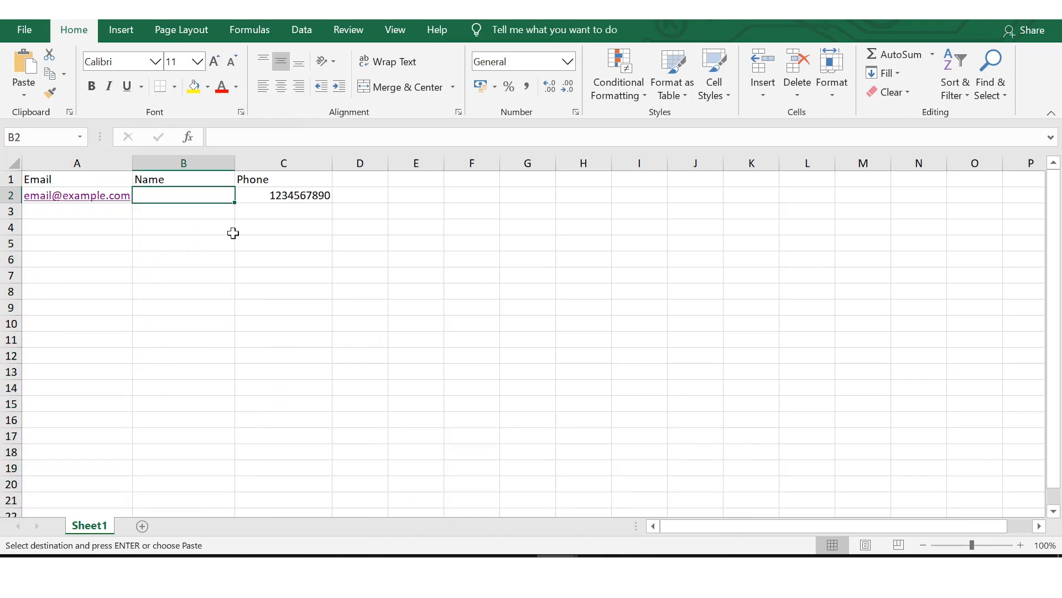
right_click(179, 195)
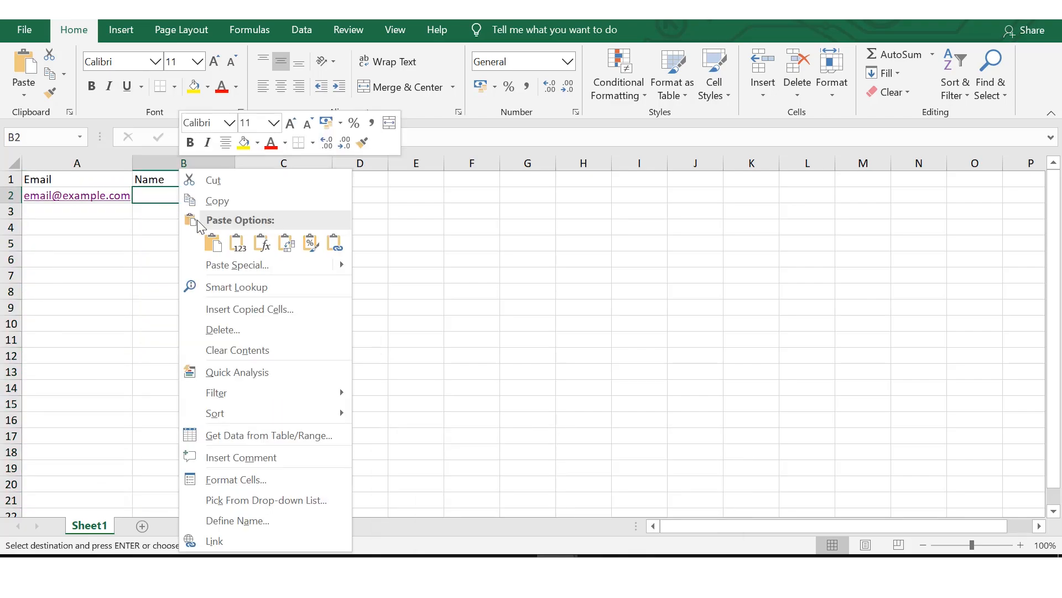
left_click(214, 240)
left_click(347, 263)
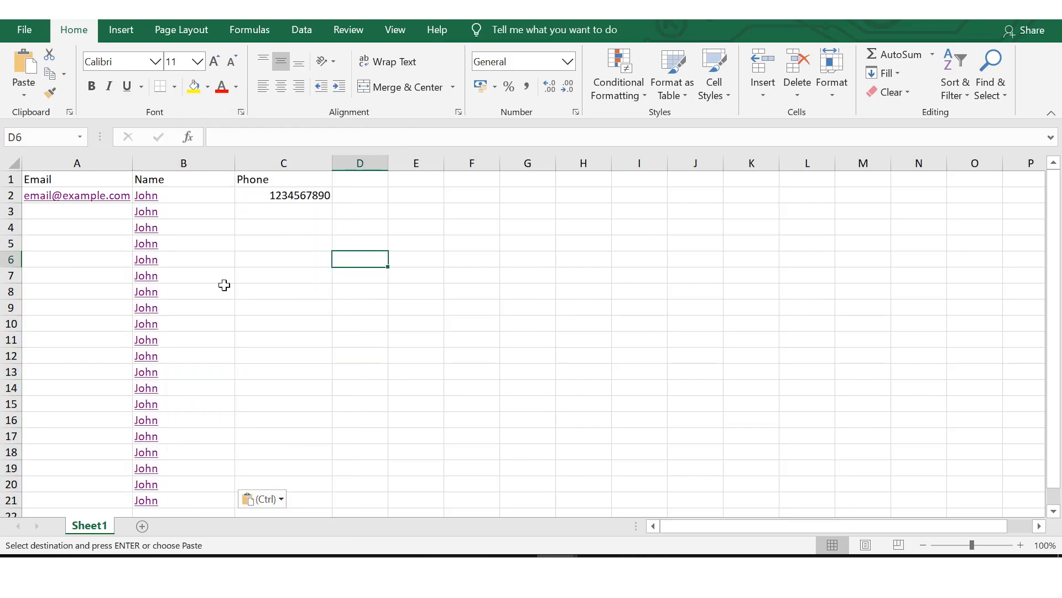
Step: Clear the sample email address from cell A2 of the template and keep that cell selected
left_click(69, 262)
left_click(69, 216)
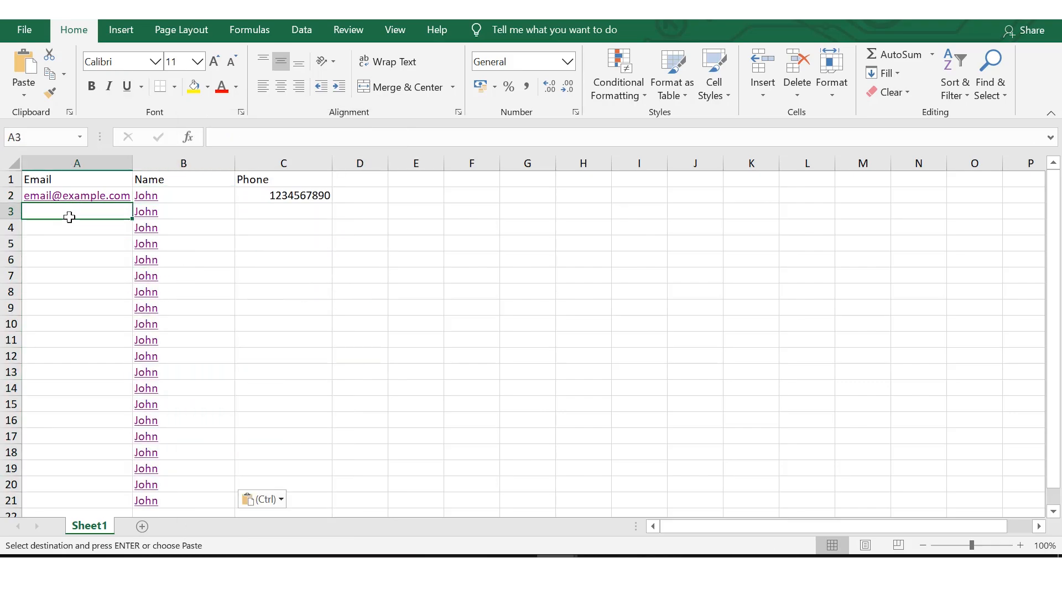
key("Up")
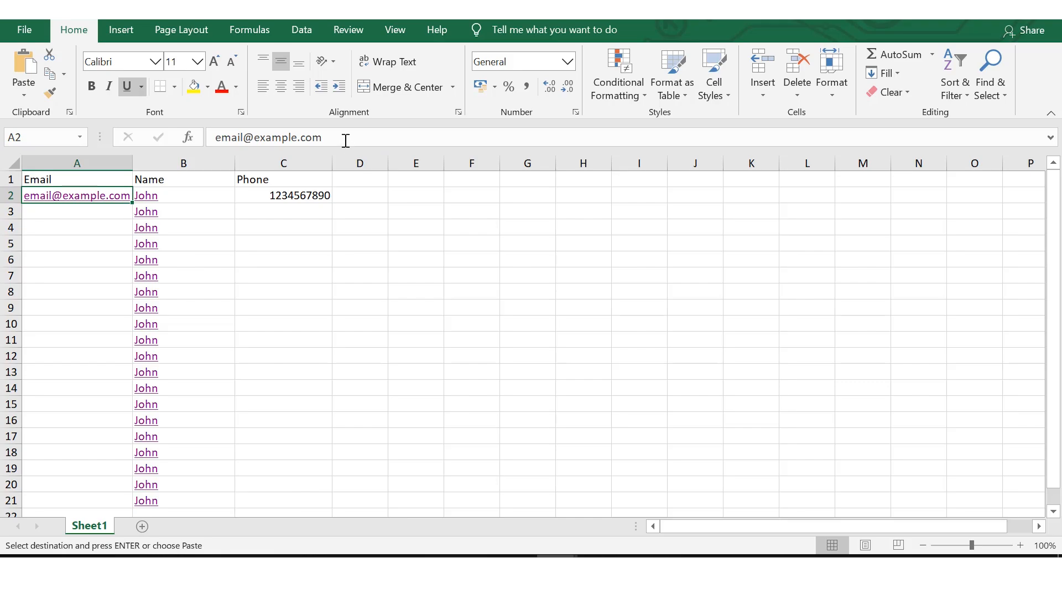
left_click_drag(346, 140, 210, 139)
key("BackSpace")
key("Return")
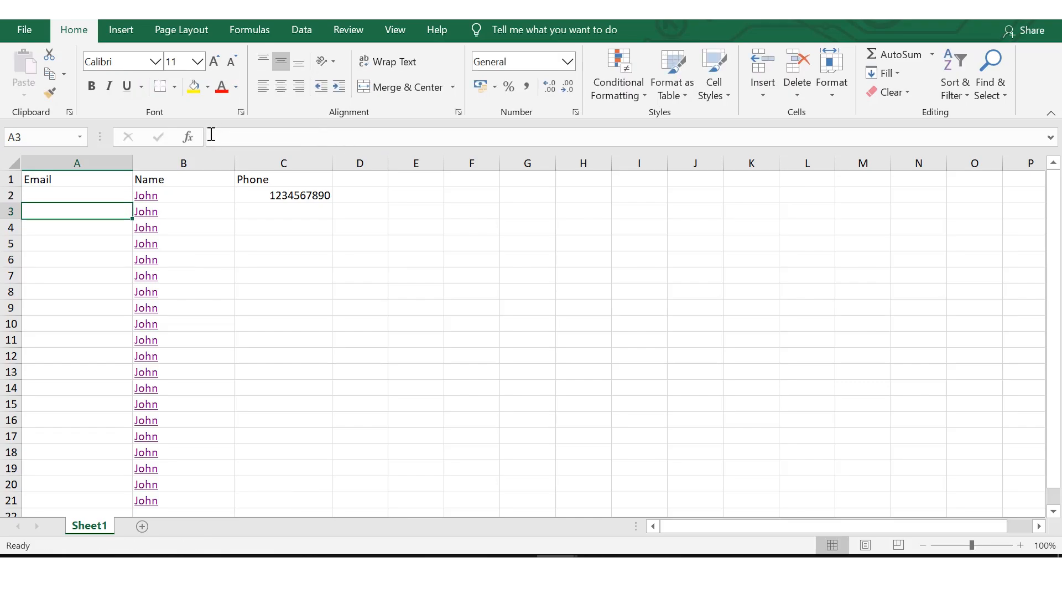
key("Up")
Step: Copy all the email addresses in cells B2 to B21 of the "data pembelian bulan juni 2020" workbook
left_click(448, 509)
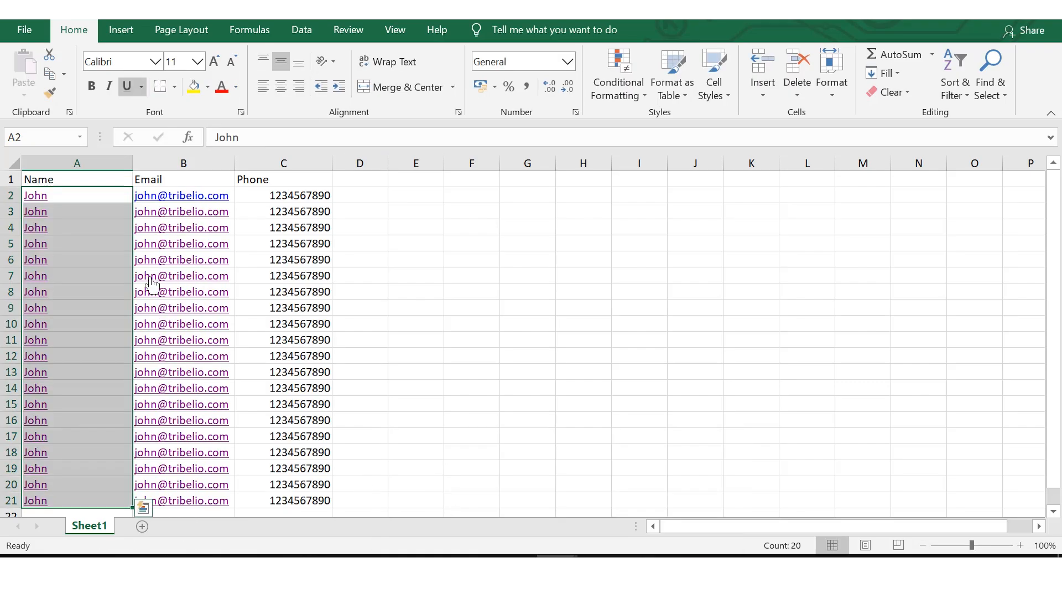
left_click(229, 191)
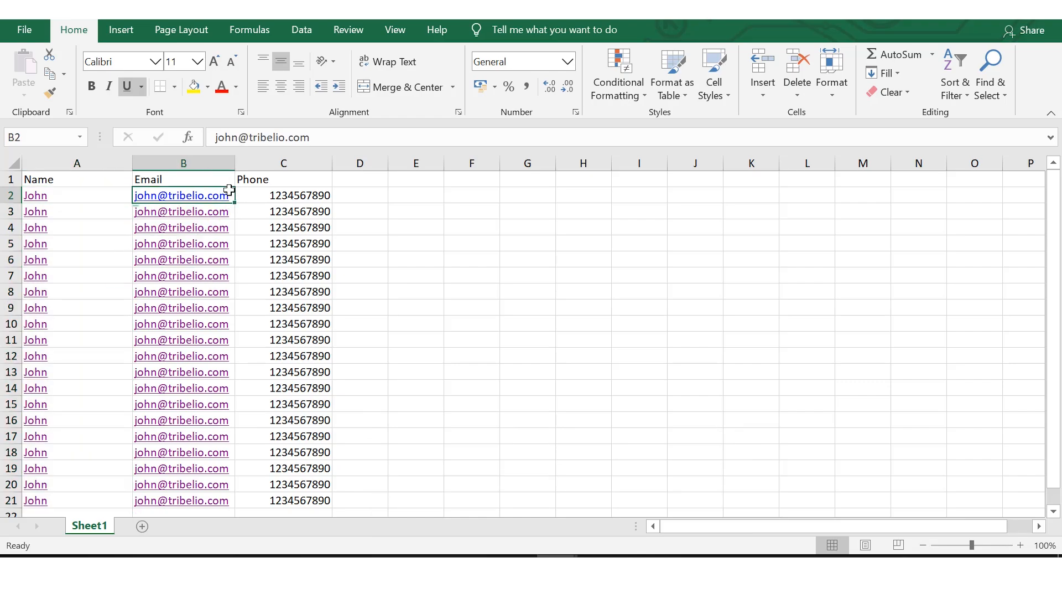
key("shift+Down")
key("shift+Down")
key("shift+Down")
key("shift+Down")
key("shift+Down")
key("shift+Down")
key("shift+Down")
key("shift+Down")
key("shift+Down")
key("shift+Down")
key("shift+Down")
key("shift+Down")
key("shift+Down")
key("shift+Down")
key("shift+Down")
key("shift+Down")
key("shift+Down")
key("shift+Down")
key("shift+Down")
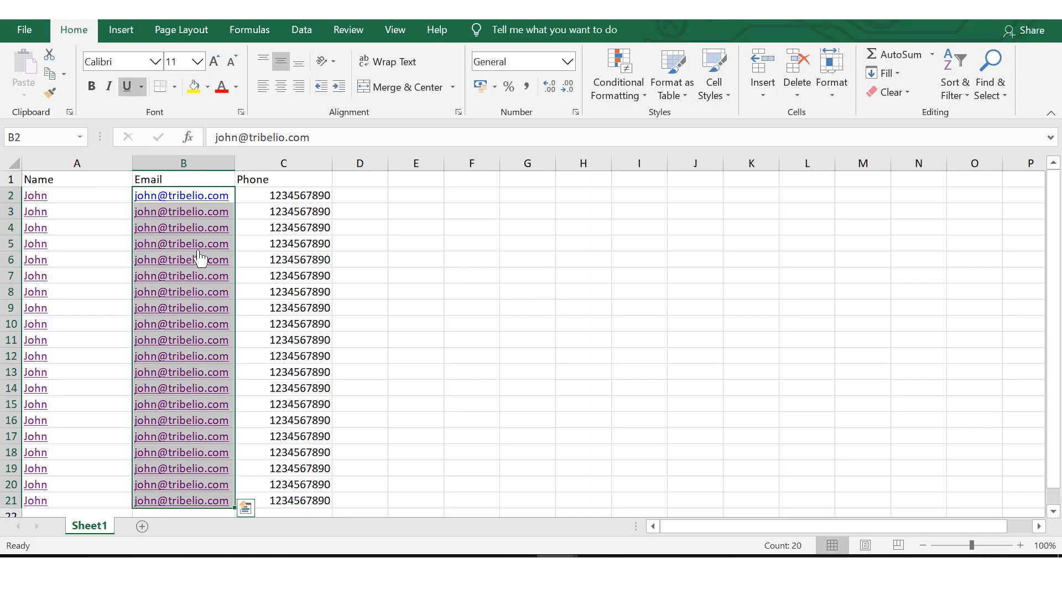
key("ctrl+c")
Step: Return to the smartlist template and paste the copied email addresses into its Email column from cell A2
mouse_move(557, 555)
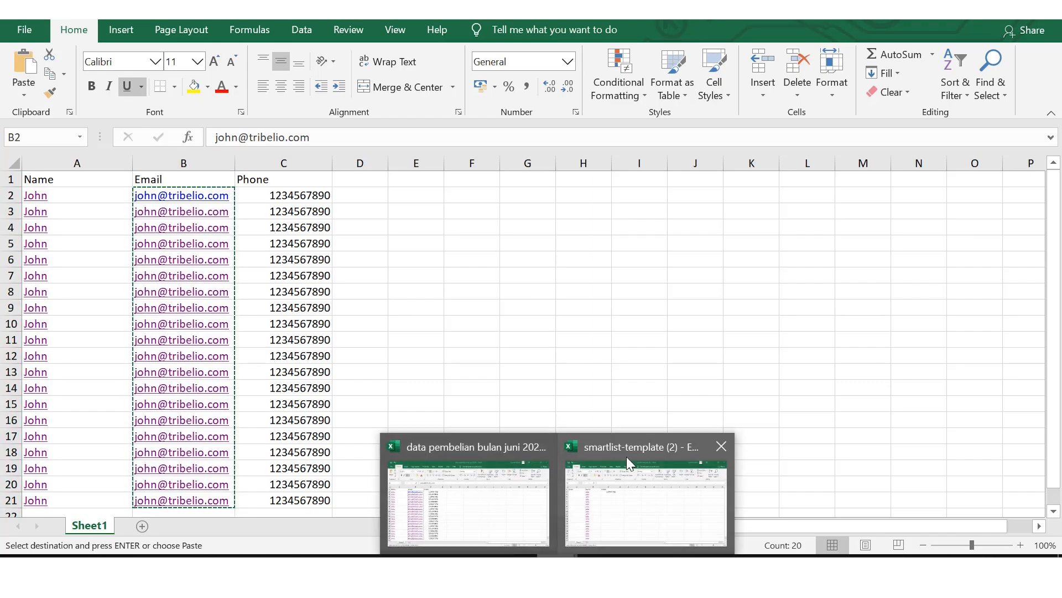
left_click(627, 458)
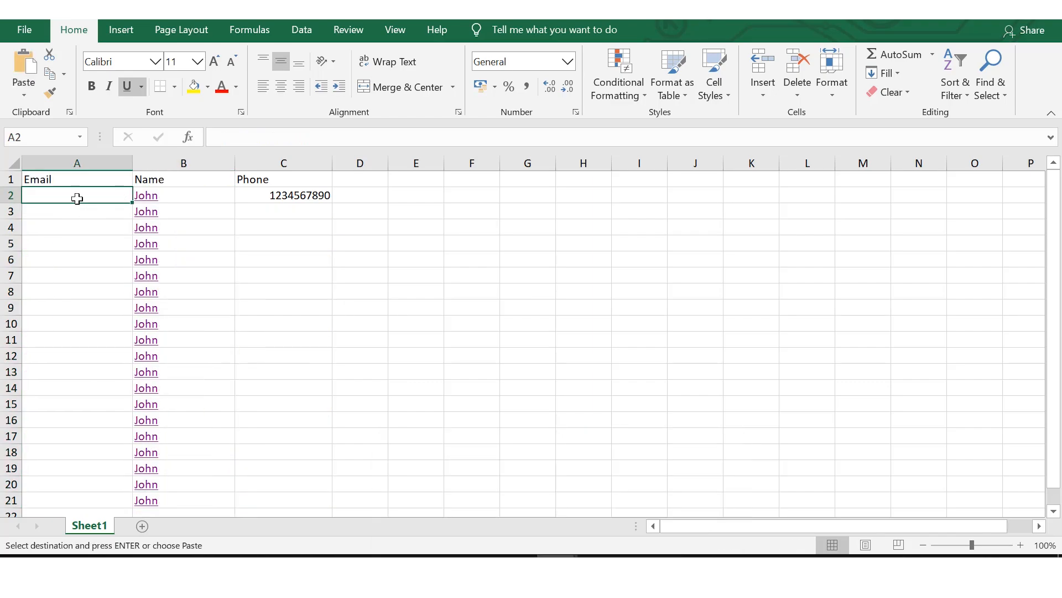
key("ctrl+v")
left_click(213, 276)
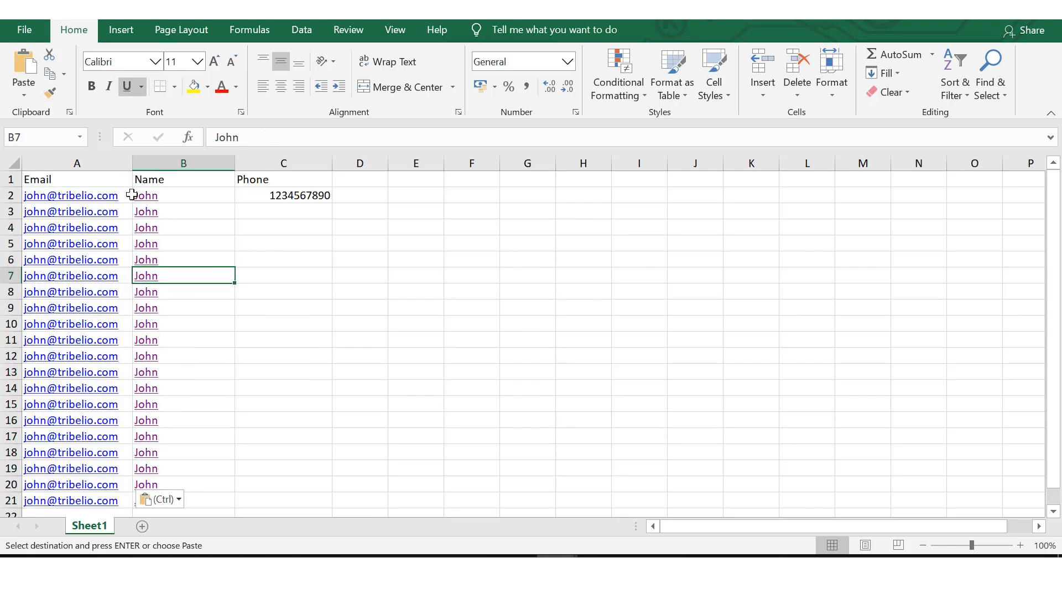
Step: Try to fill the template's sample phone number from C2 down to C21 and undo the fill
left_click(262, 201)
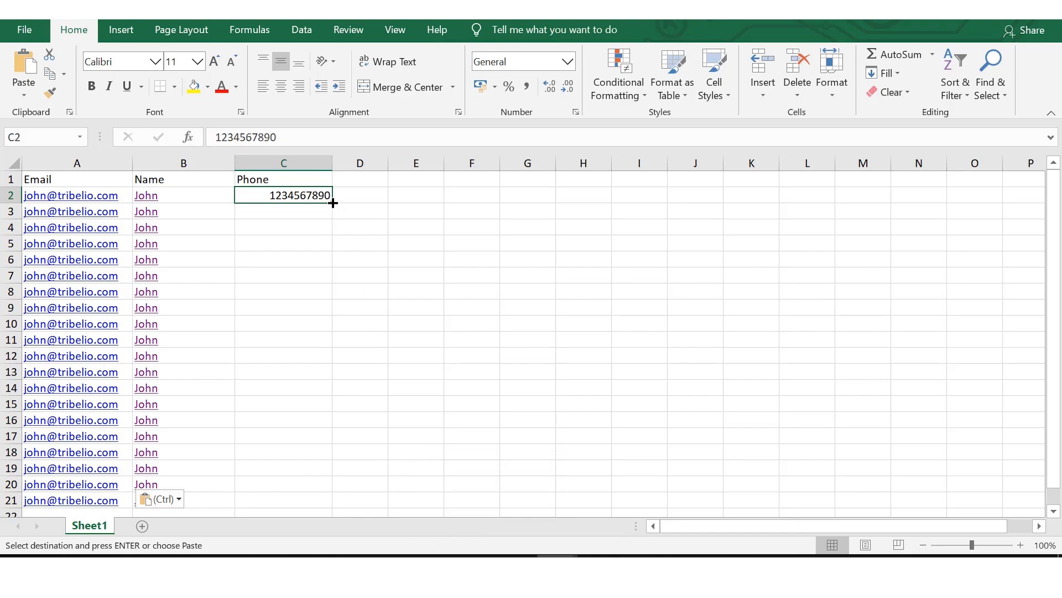
left_click_drag(332, 203, 287, 456)
left_click(409, 303)
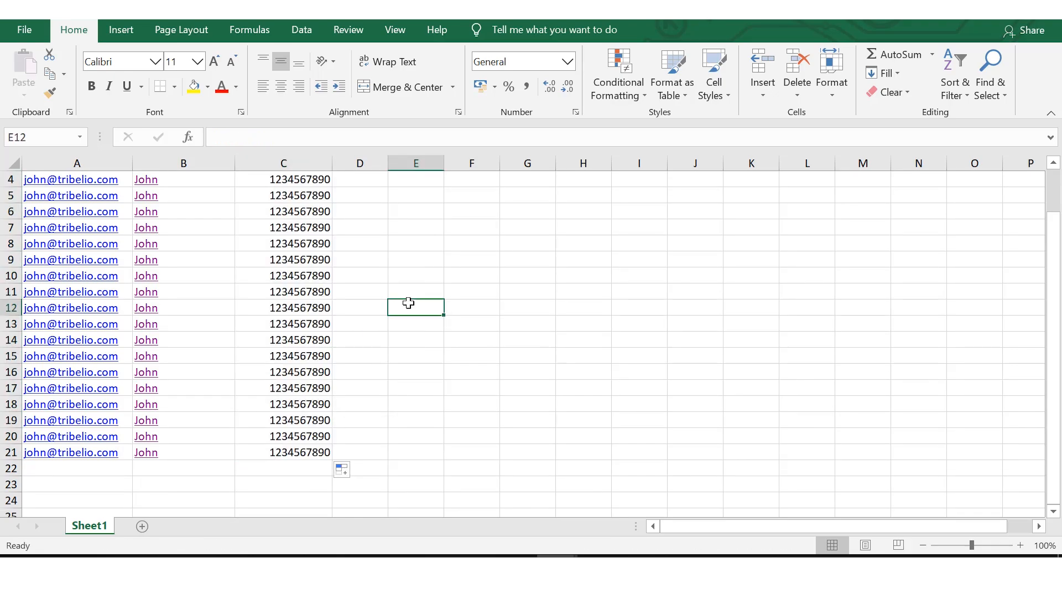
left_click(314, 266)
scroll(315, 268, "up", 3)
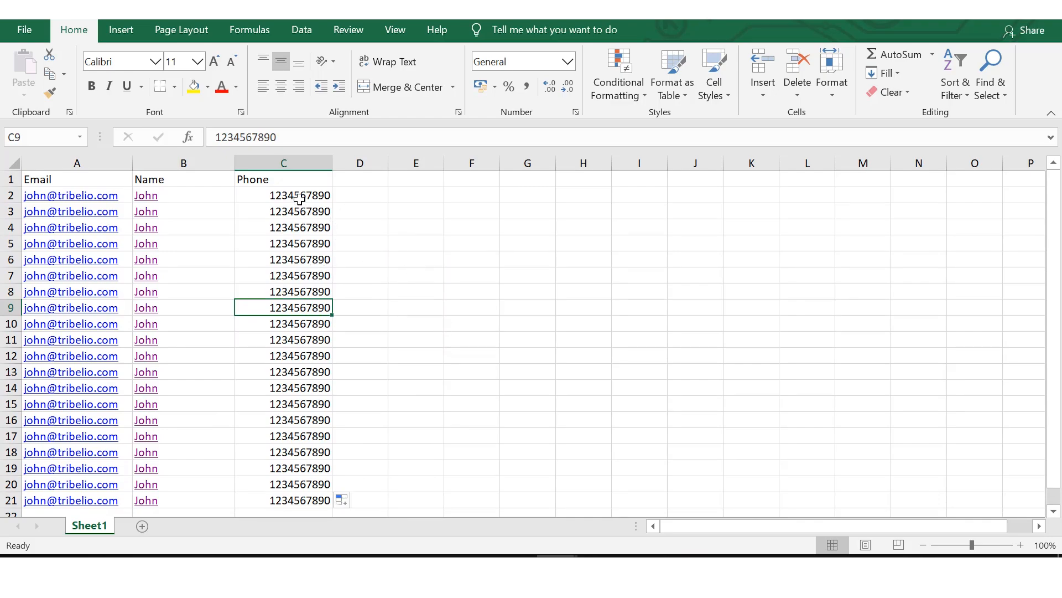
key("ctrl+z")
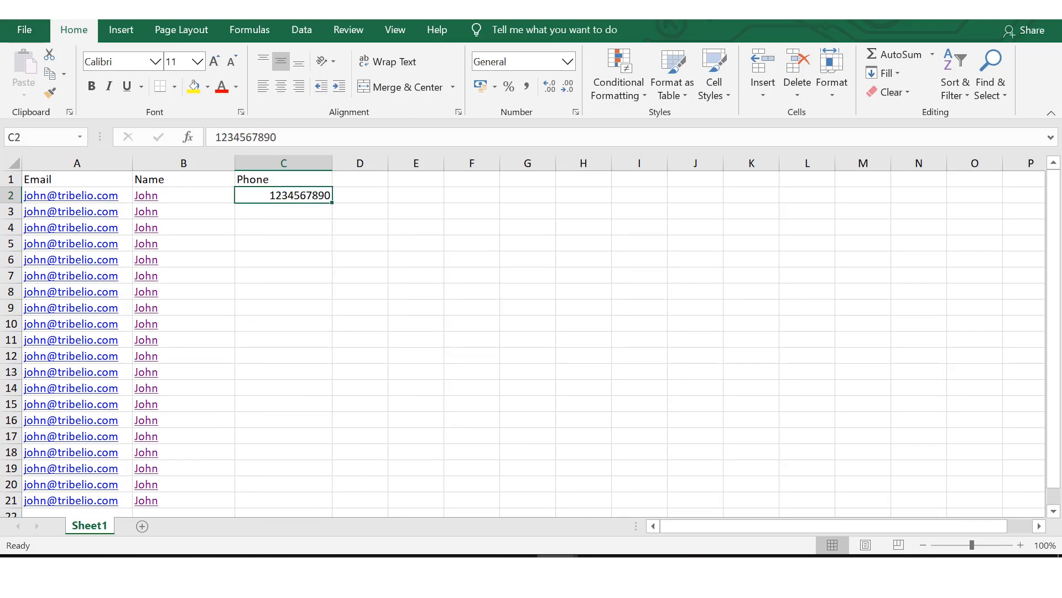
Step: Copy all the phone numbers in cells C2 to C21 of the "data pembelian bulan juni 2020" workbook
left_click(445, 467)
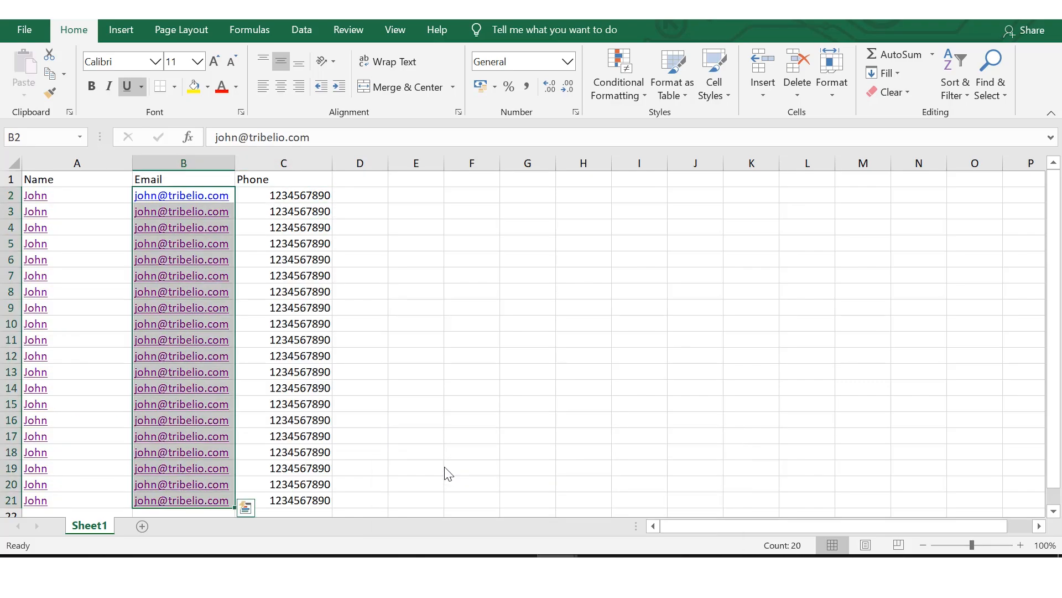
left_click(289, 231)
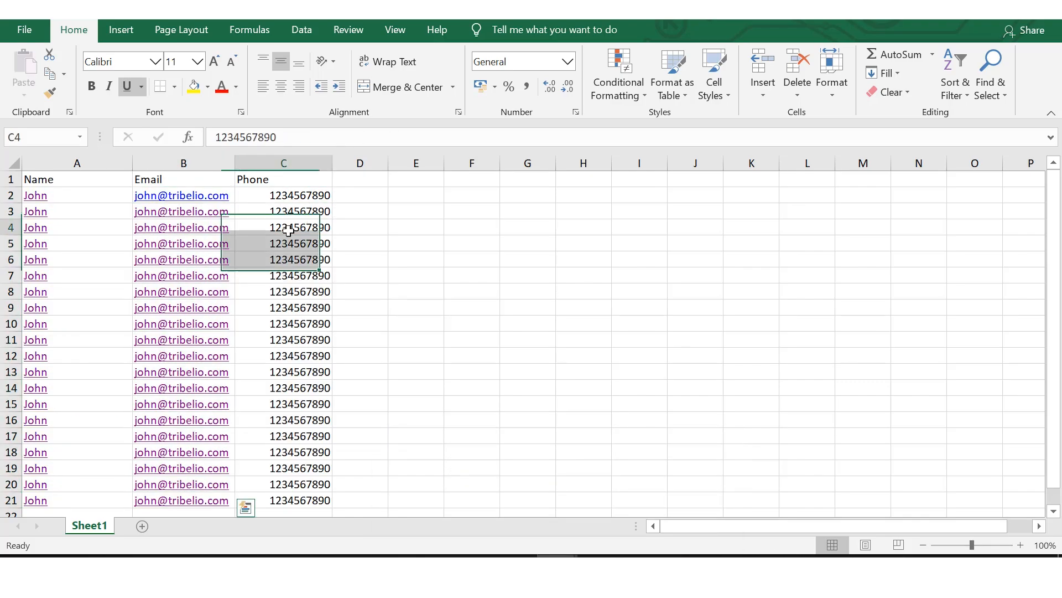
left_click(274, 199)
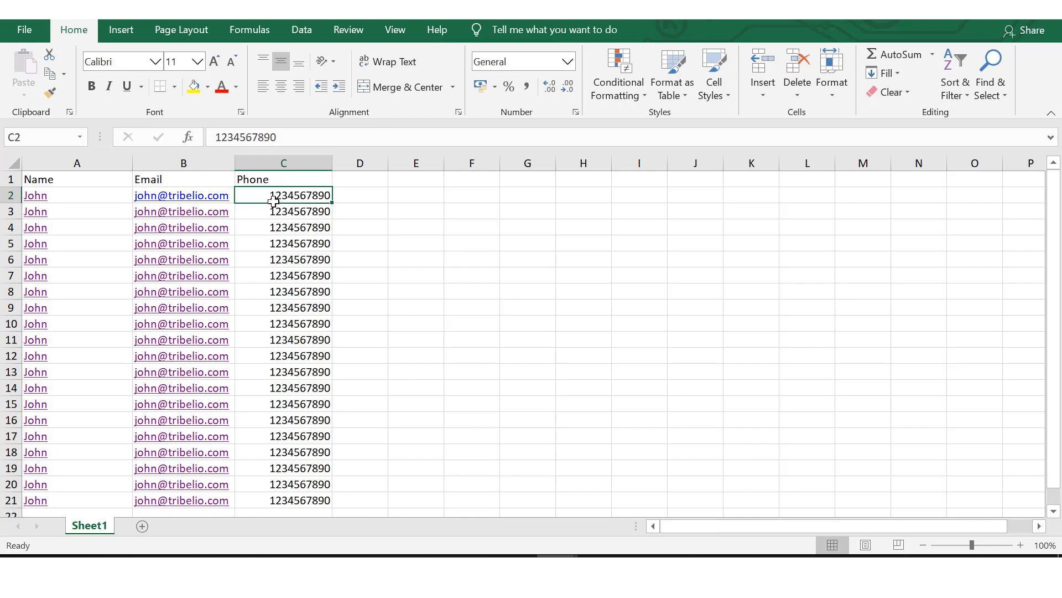
key("shift+Down")
key("shift+Down")
key("shift+Down")
key("shift+Down")
key("shift+Down")
key("shift+Down")
key("shift+Down")
key("shift+Down")
key("shift+Down")
key("shift+Down")
key("shift+Down")
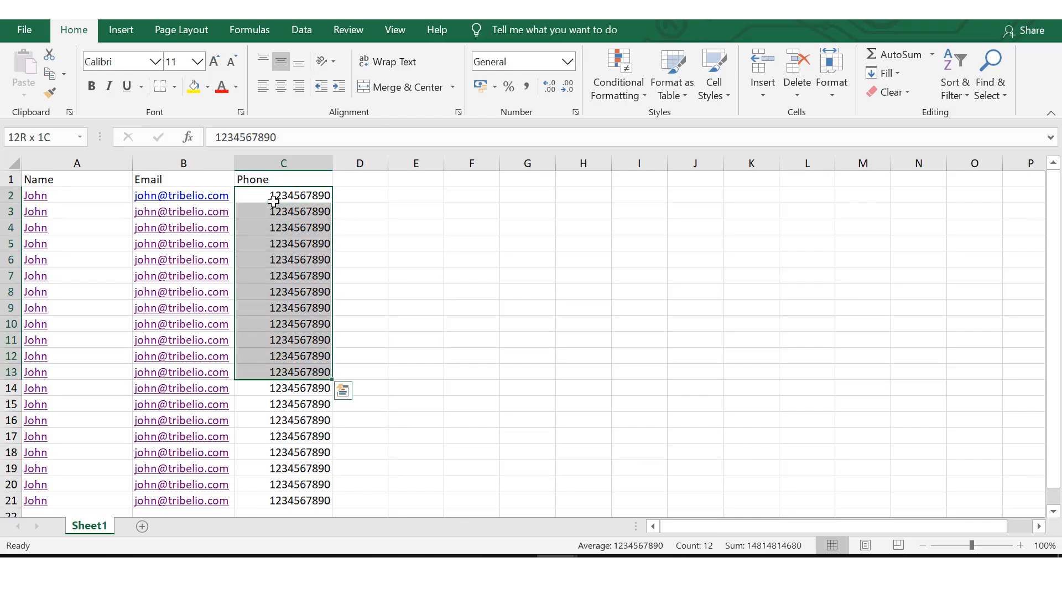
key("shift+Down")
key("shift+Down")
key("shift+Down")
key("shift+Down")
key("shift+Down")
key("shift+Down")
key("shift+Down")
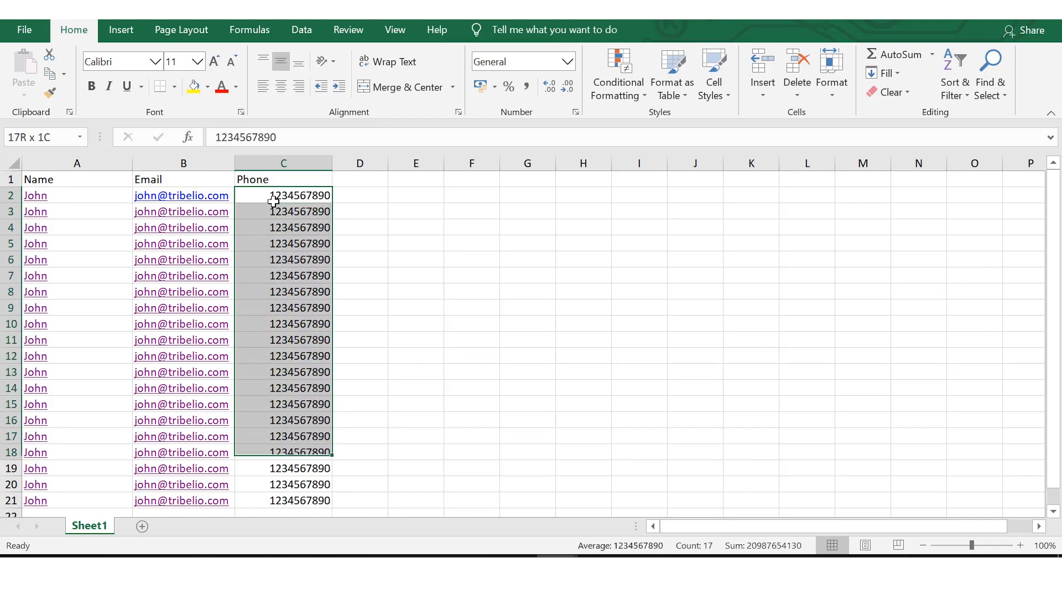
key("shift+Down")
right_click(273, 200)
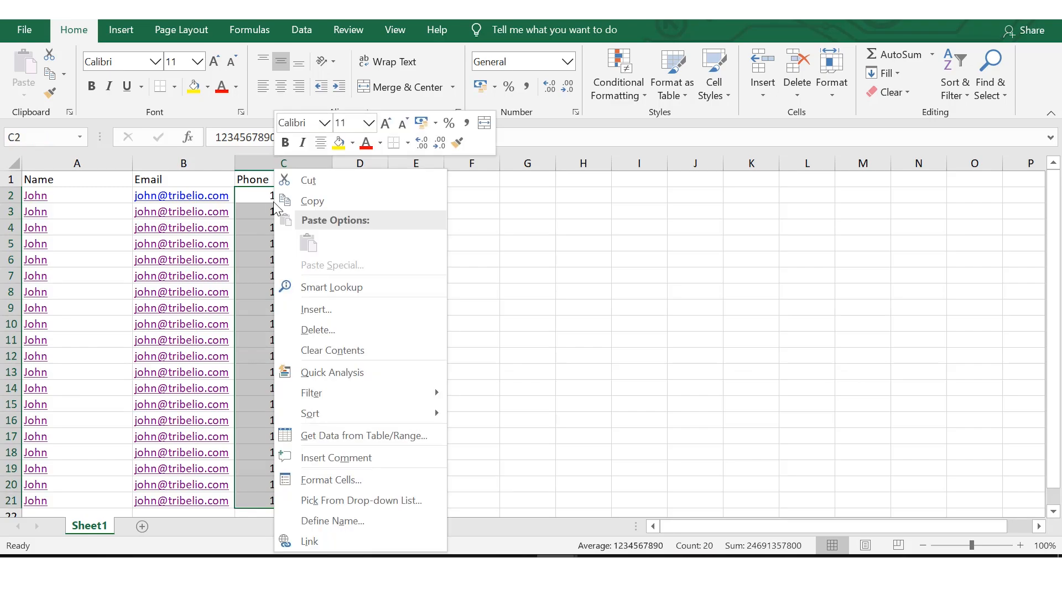
left_click(310, 202)
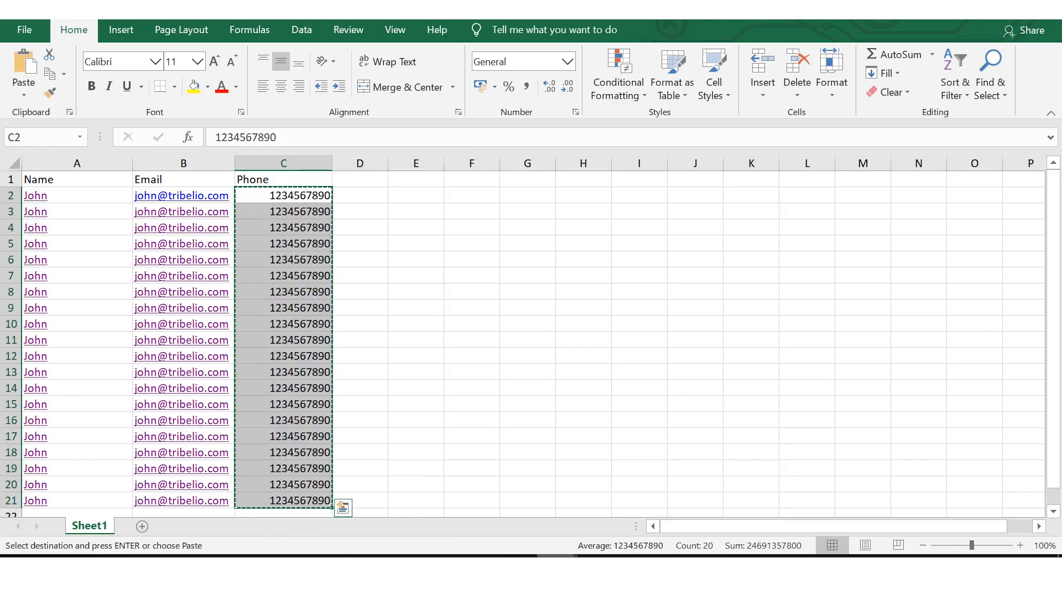
Step: Switch to the smartlist template, clear the sample phone number from cell C2 and reselect that cell
mouse_move(558, 555)
left_click(617, 492)
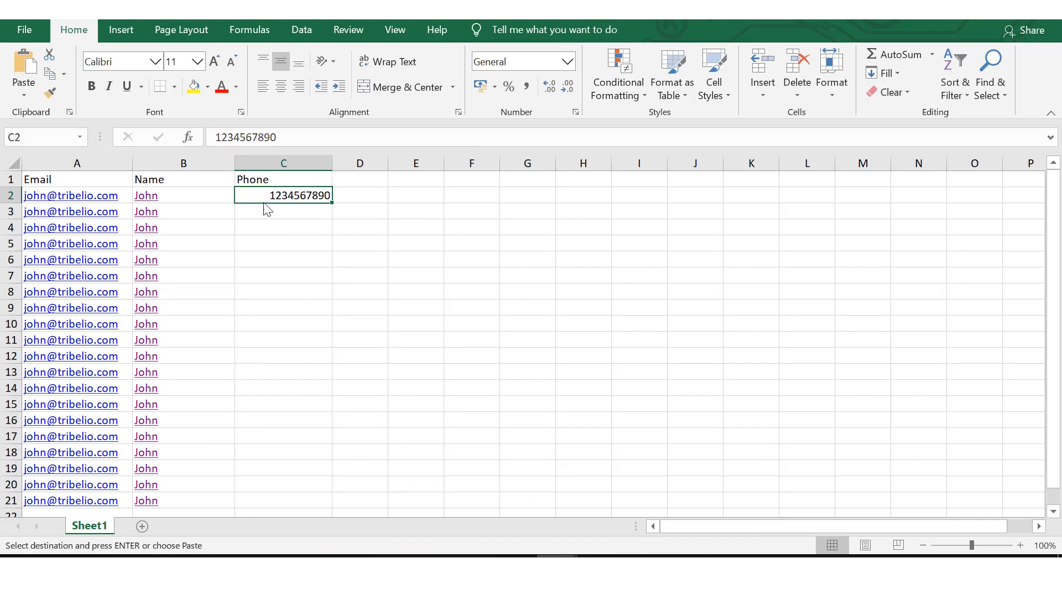
left_click(298, 137)
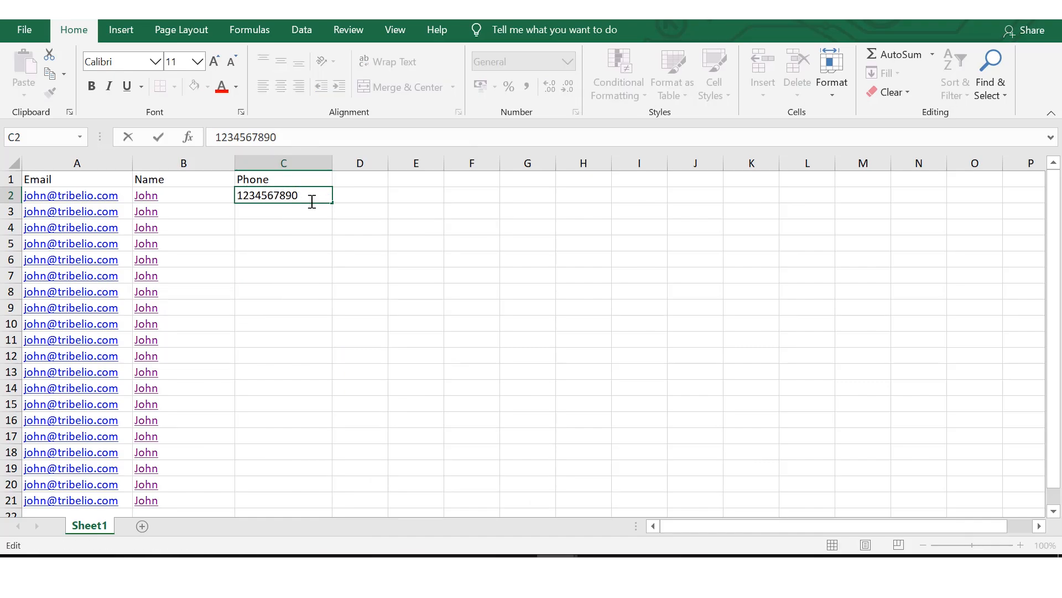
left_click_drag(311, 201, 224, 195)
key("BackSpace")
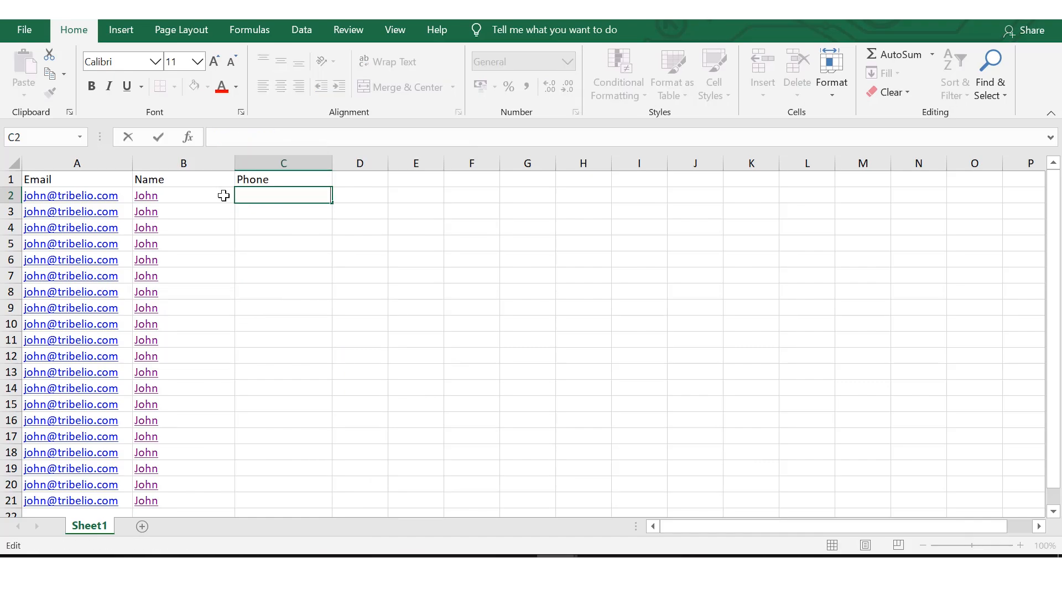
key("Return")
key("Up")
Step: Copy the source phone numbers again and paste them into the template's Phone column from cell C2
key("ctrl+c")
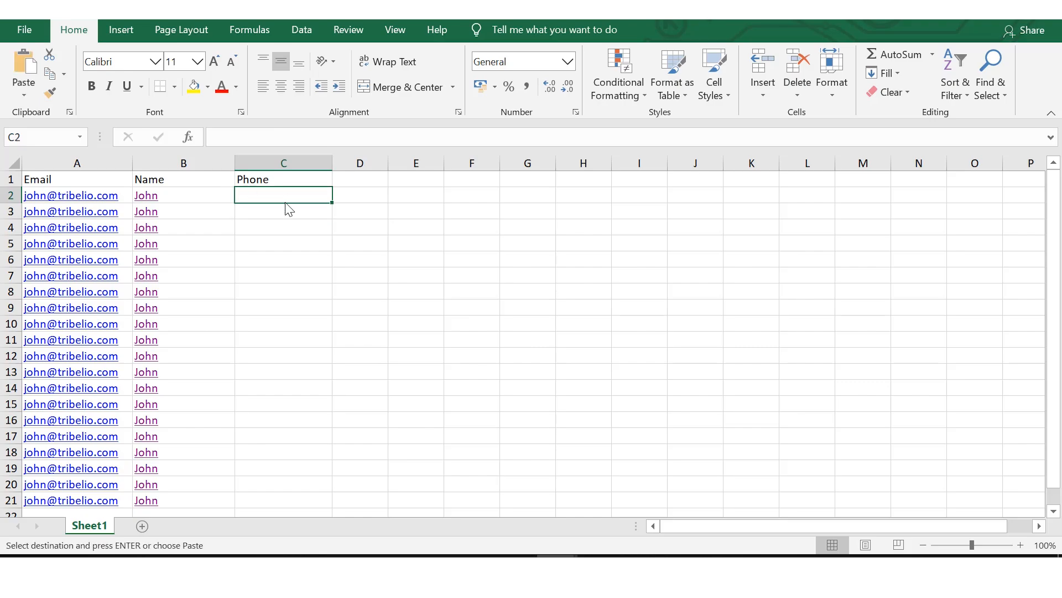
right_click(271, 194)
left_click(304, 241)
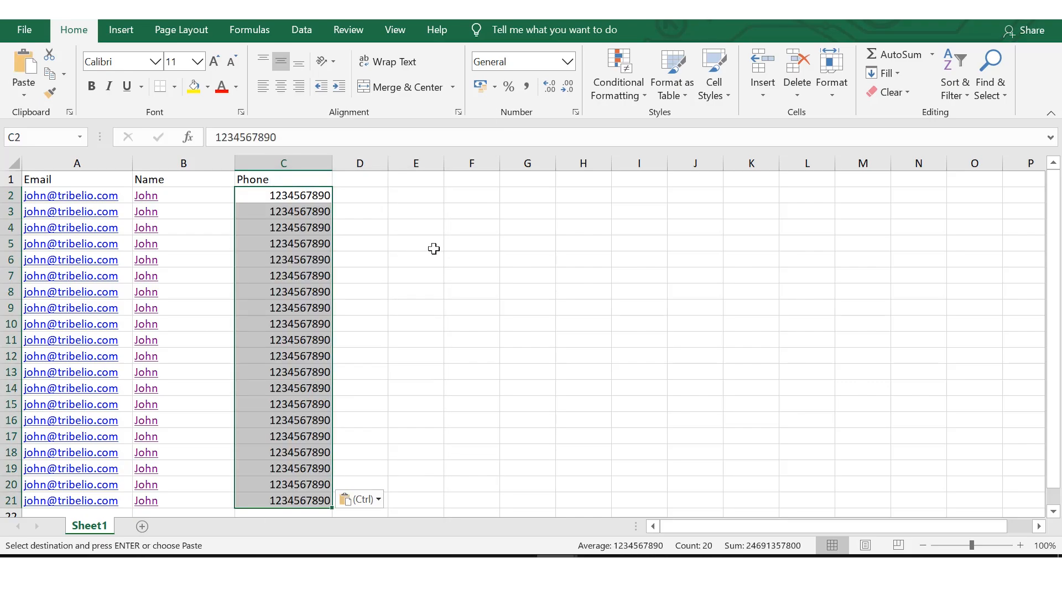
left_click(434, 247)
left_click(200, 313)
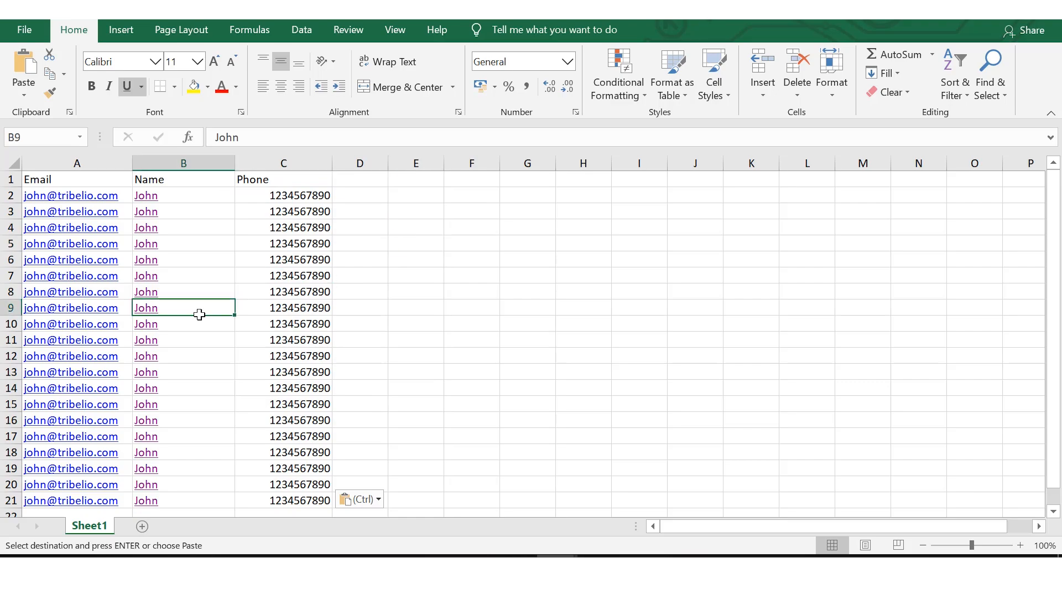
Step: Save the template in Documents as "database pembelian bulan juni 2020 import tribelio" and switch to Tribelio's Smart List page in Chrome
left_click(22, 28)
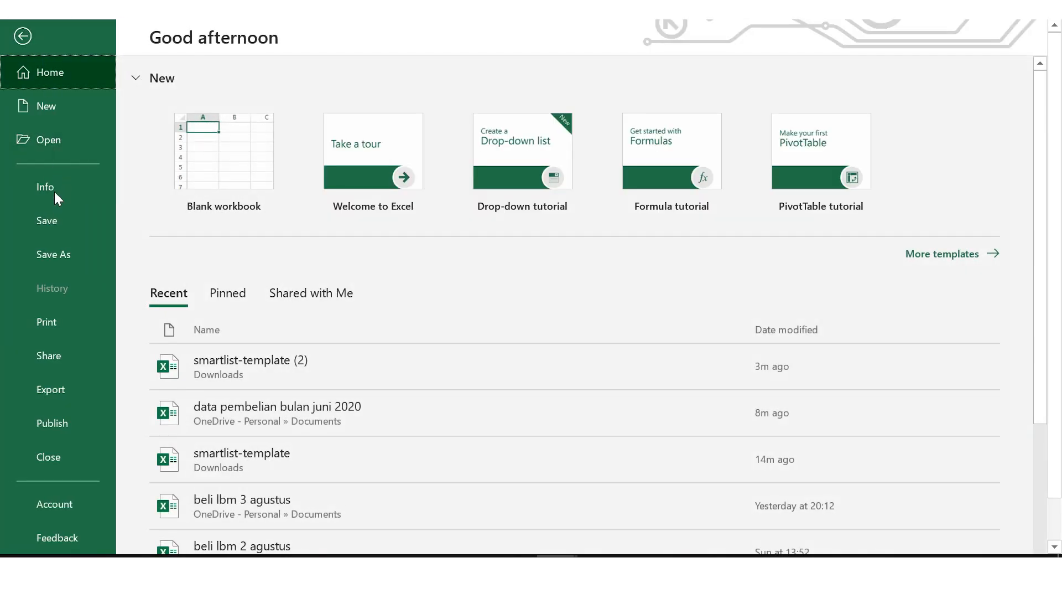
left_click(53, 254)
left_click(502, 231)
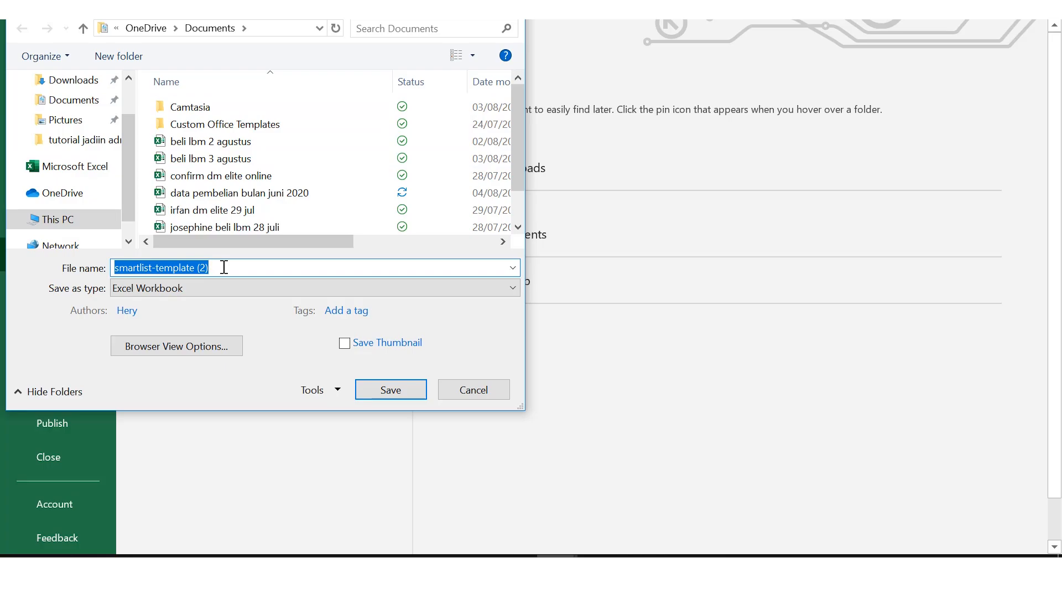
key("BackSpace")
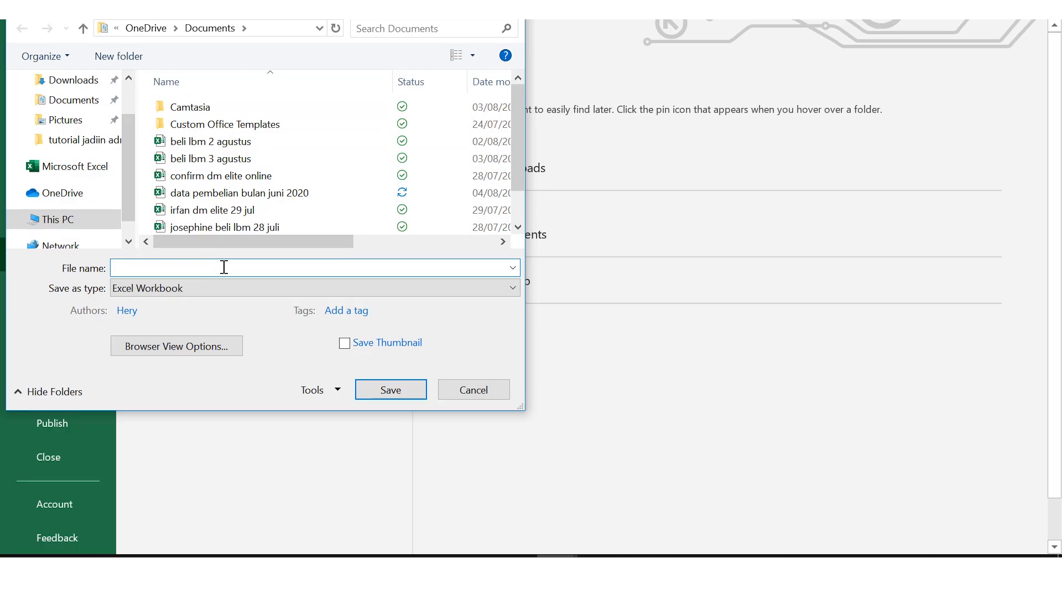
type("database pembelian bulan juni 2020 import tribelio")
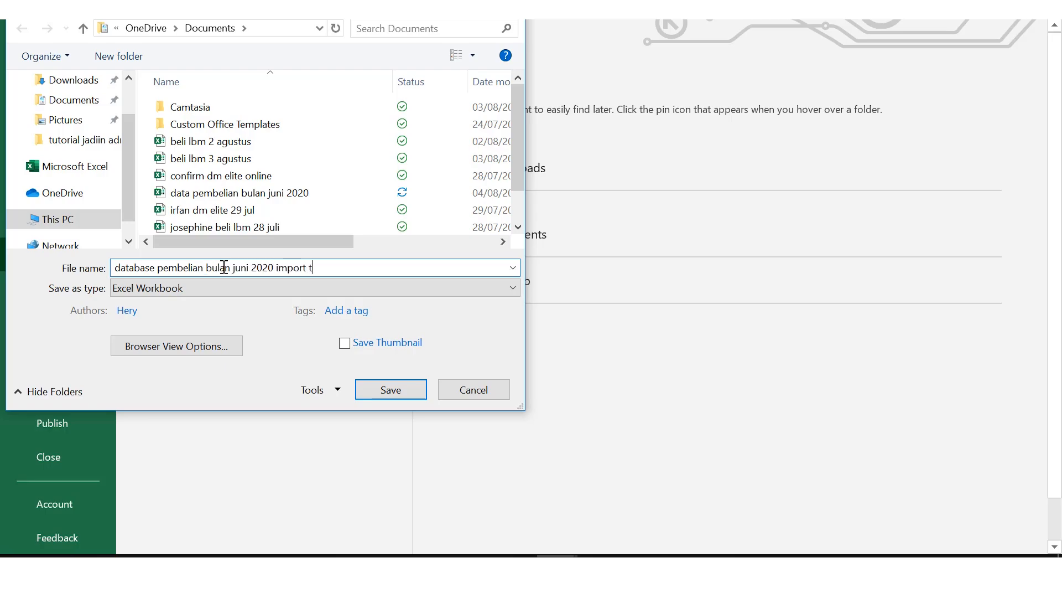
left_click(375, 389)
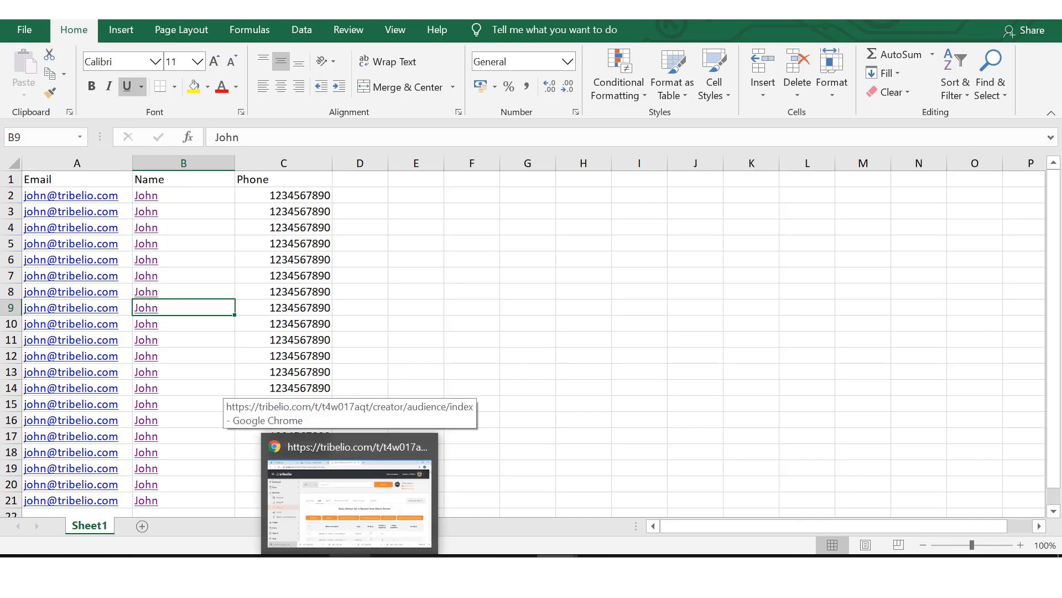
left_click(350, 569)
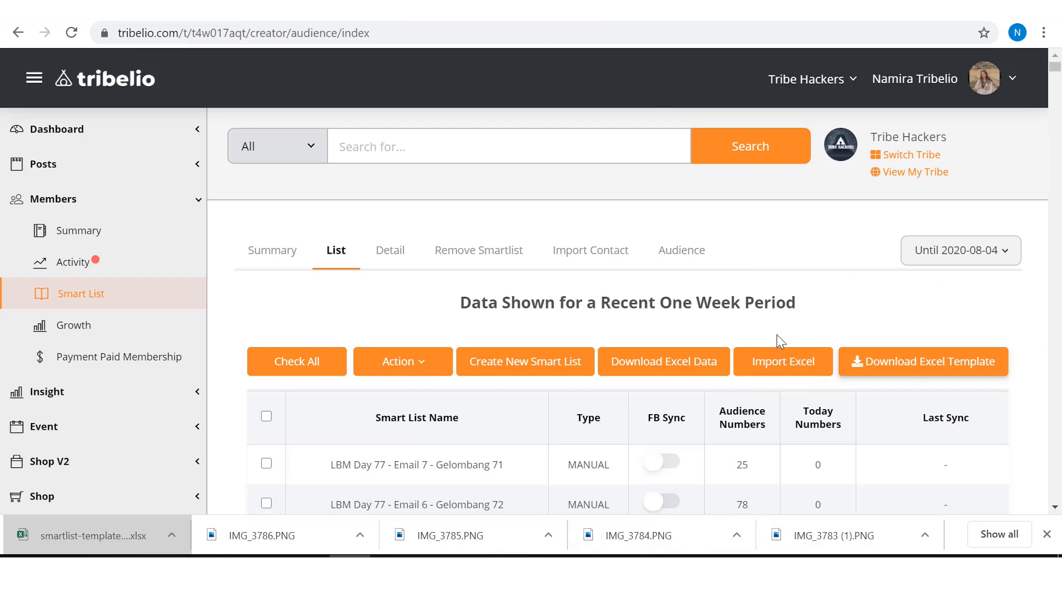
Step: Import the Excel workbook "database pembelian bulan juni 2020 import tribelio" from Documents into the smart lists
left_click(789, 368)
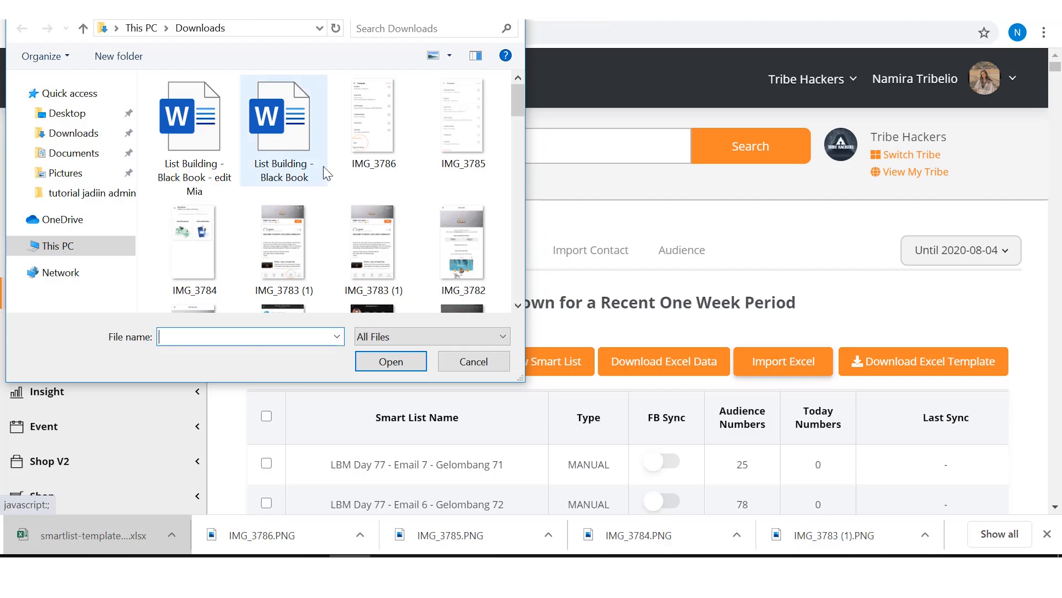
scroll(328, 174, "down", 3)
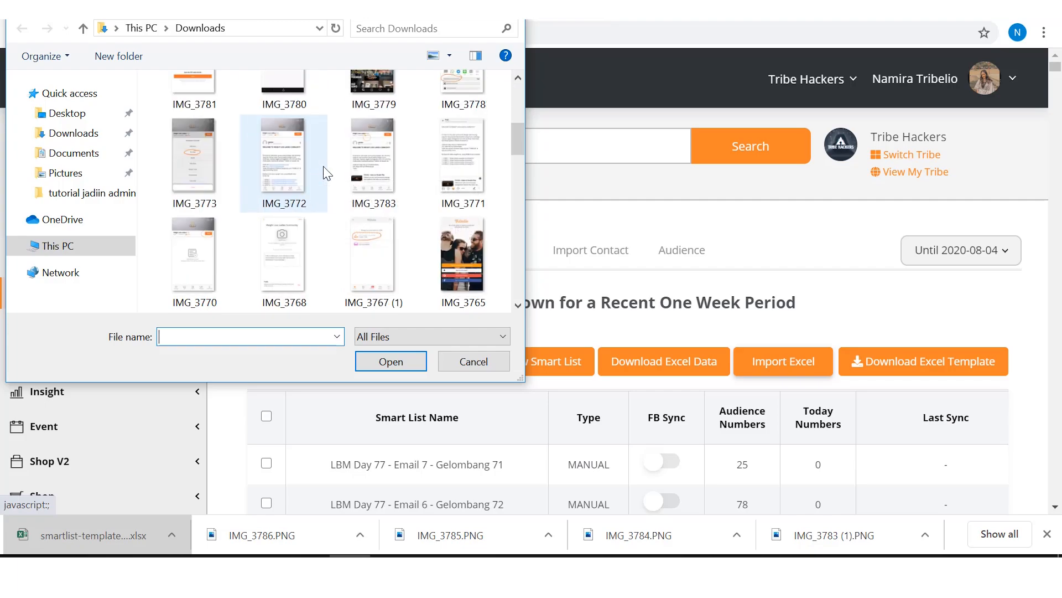
scroll(328, 174, "up", 3)
left_click(77, 155)
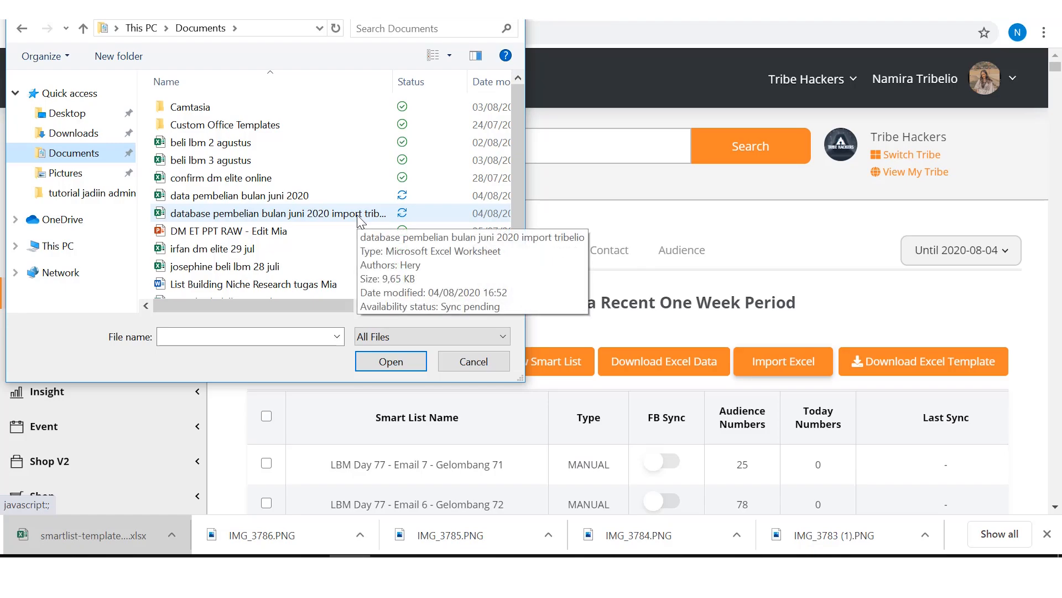
left_click(360, 215)
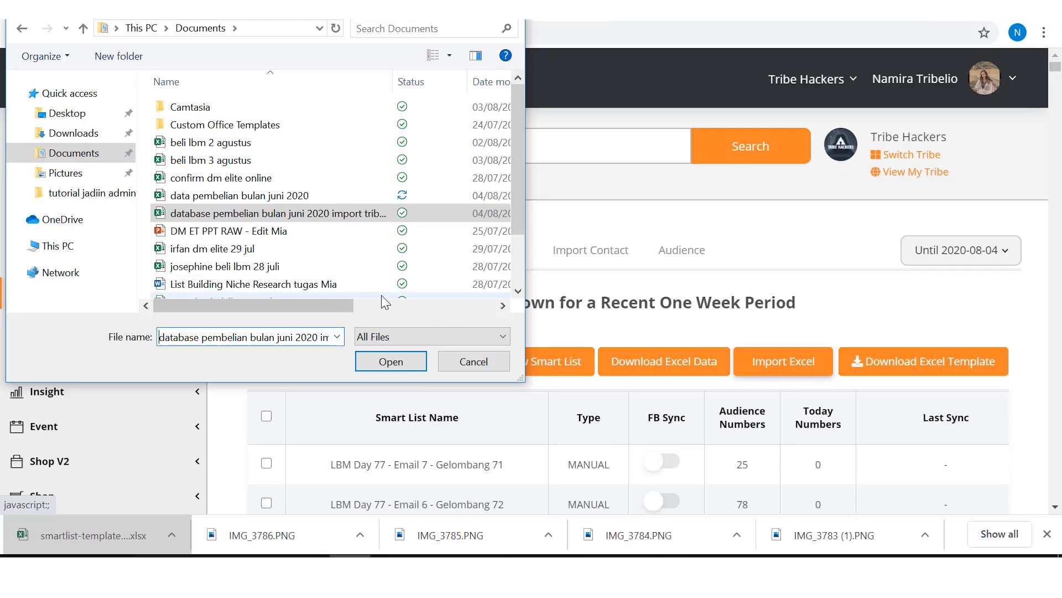
left_click(390, 360)
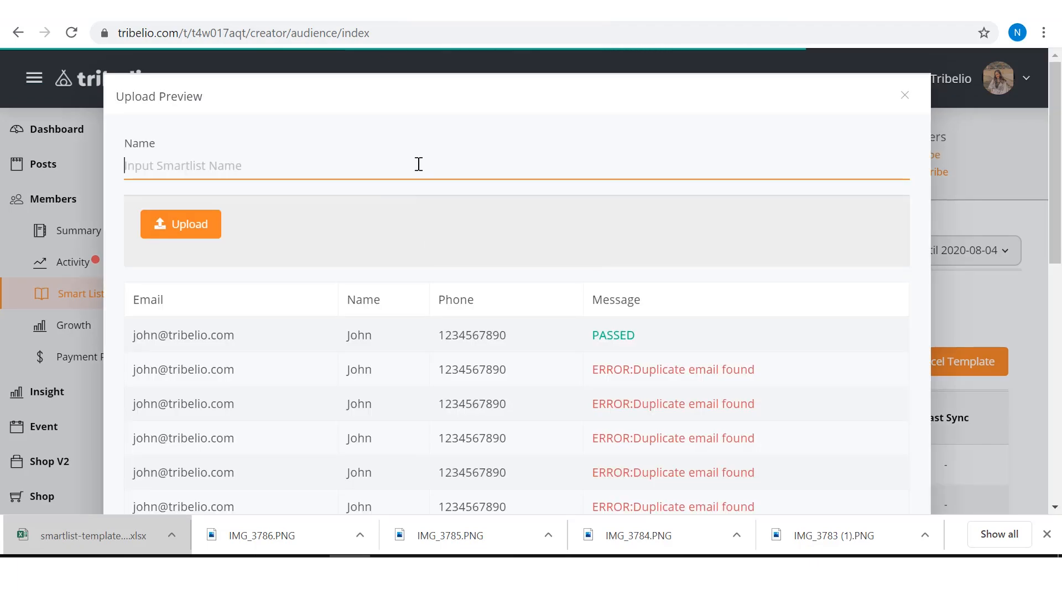
Step: Name the smart list "database pembelian bulan juni 2020 import tribelio" in the upload preview
type("datab")
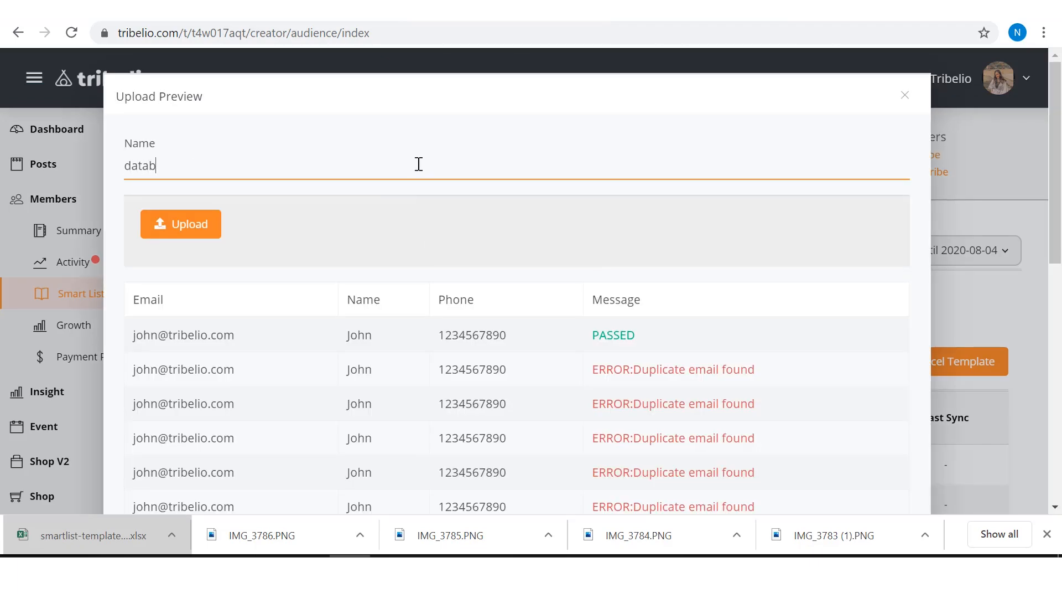
type("ase pembelian emai")
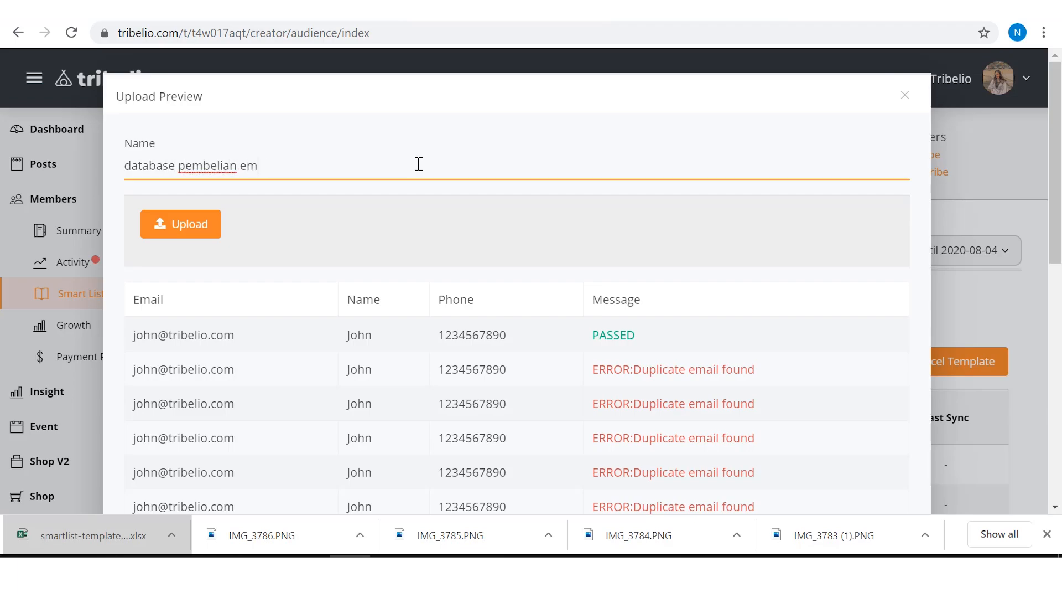
type("juni 2020 impor")
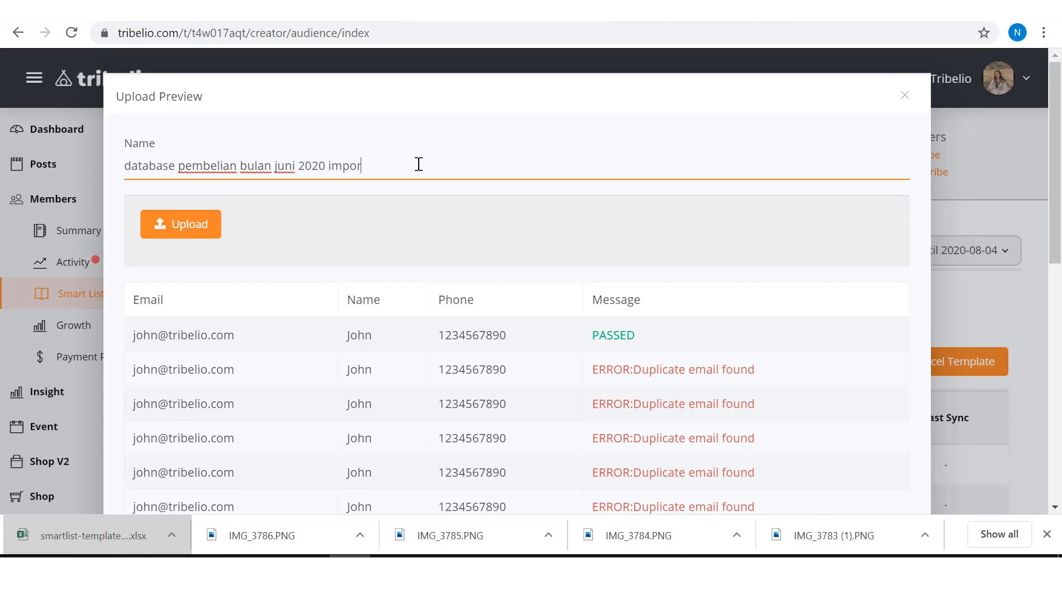
type("t tribelio")
Step: Examine the validation message of each contact row in the upload preview and check the rows in the source Excel workbook
scroll(525, 271, "down", 8)
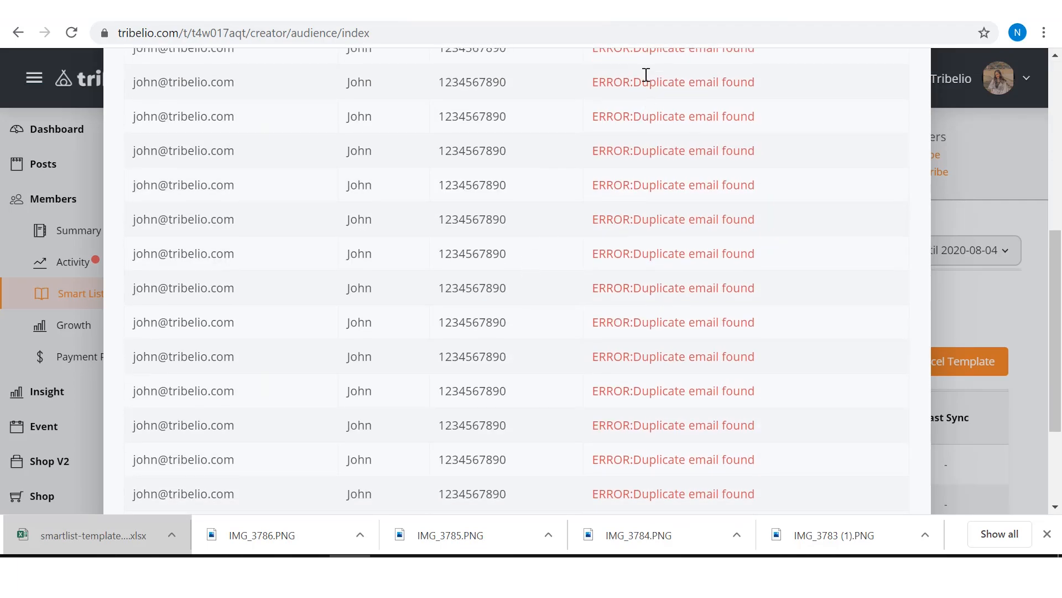
scroll(646, 75, "up", 1)
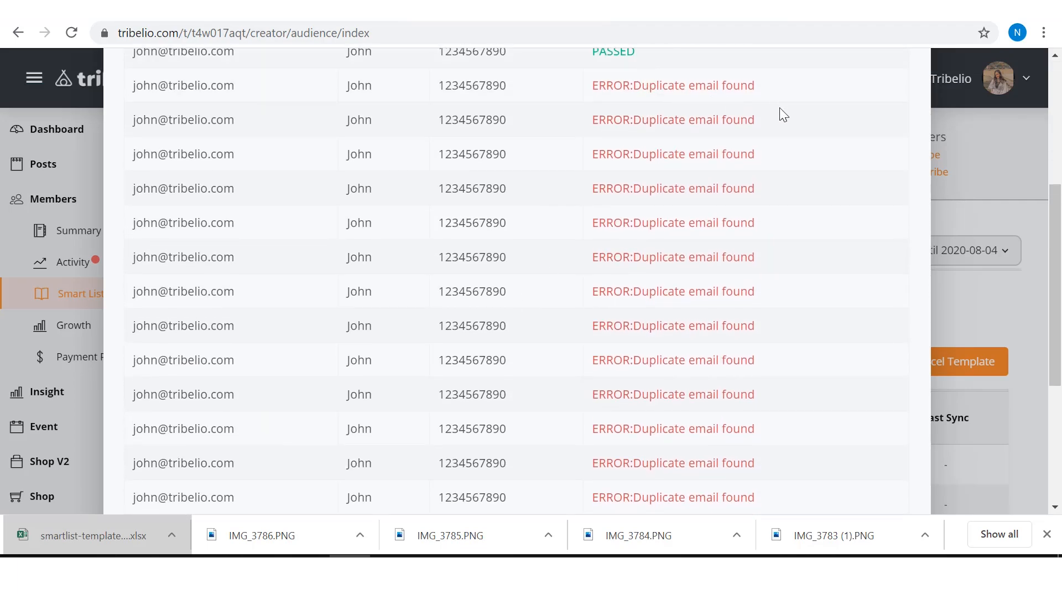
scroll(373, 343, "up", 5)
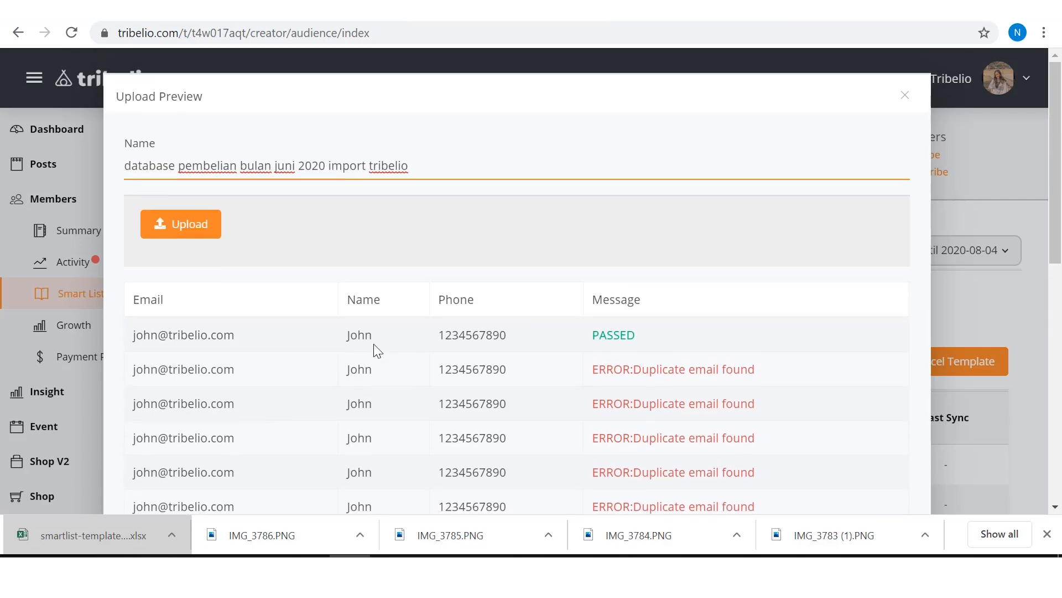
scroll(373, 343, "down", 5)
scroll(373, 344, "up", 3)
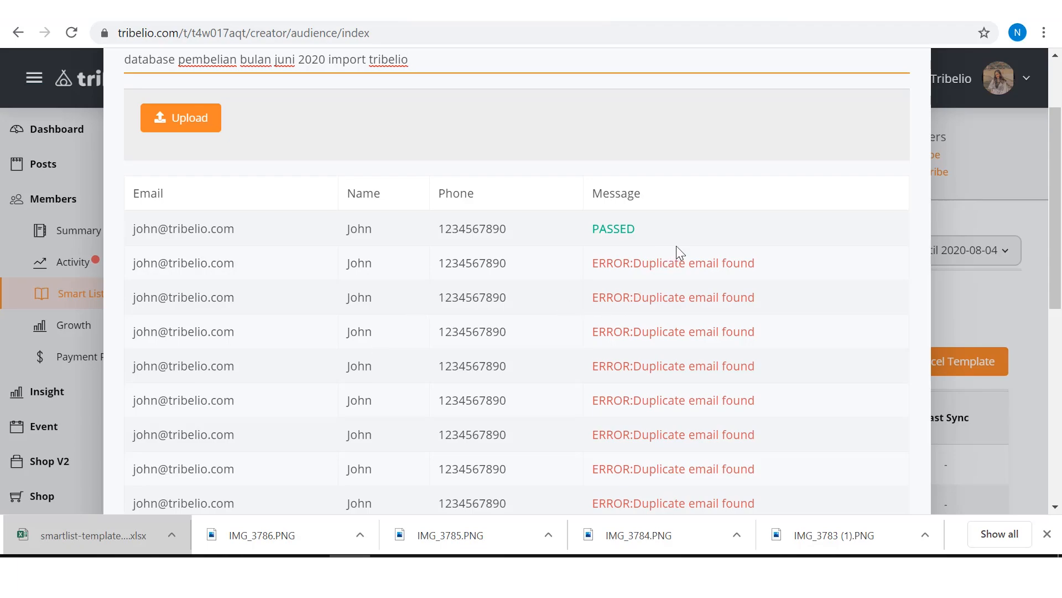
scroll(676, 245, "down", 3)
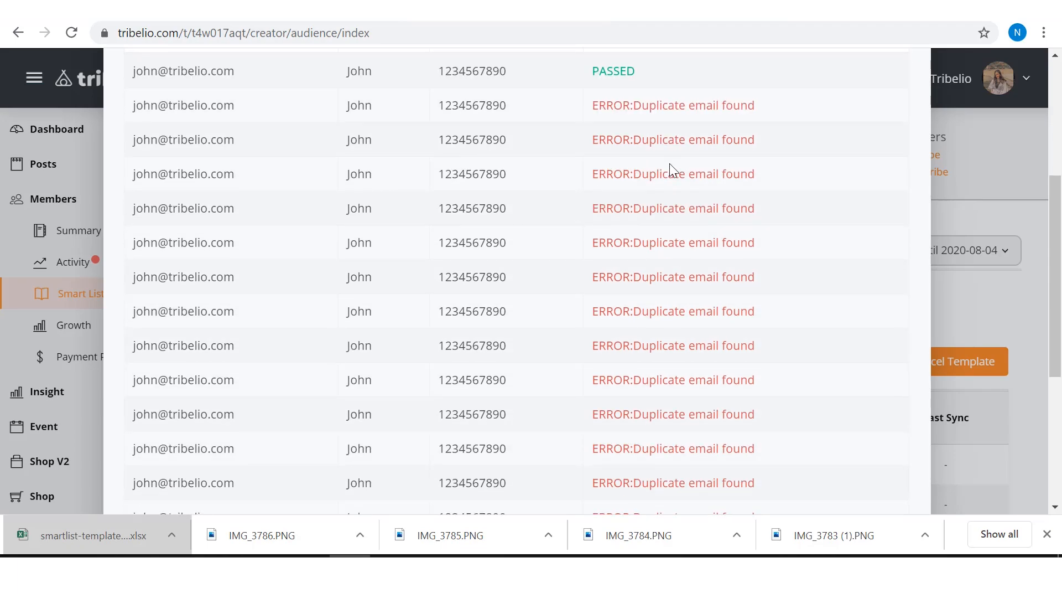
mouse_move(557, 569)
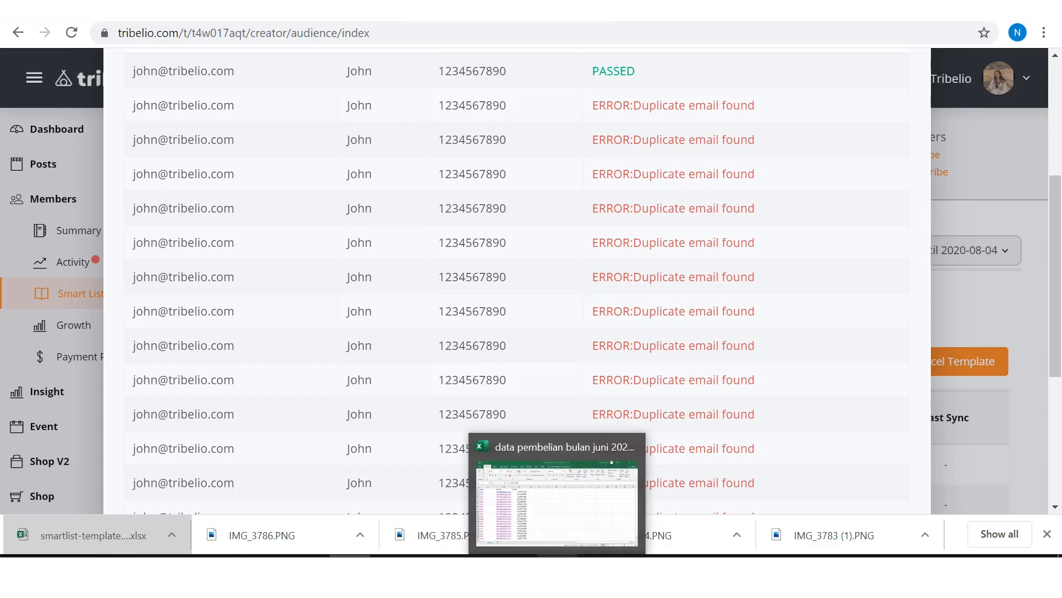
left_click(543, 500)
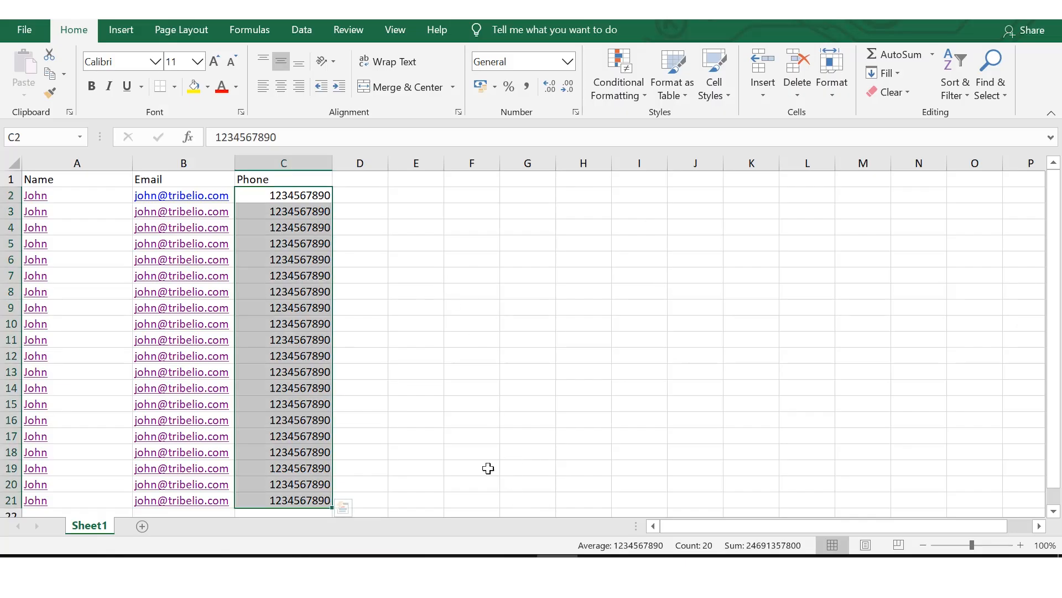
left_click(350, 570)
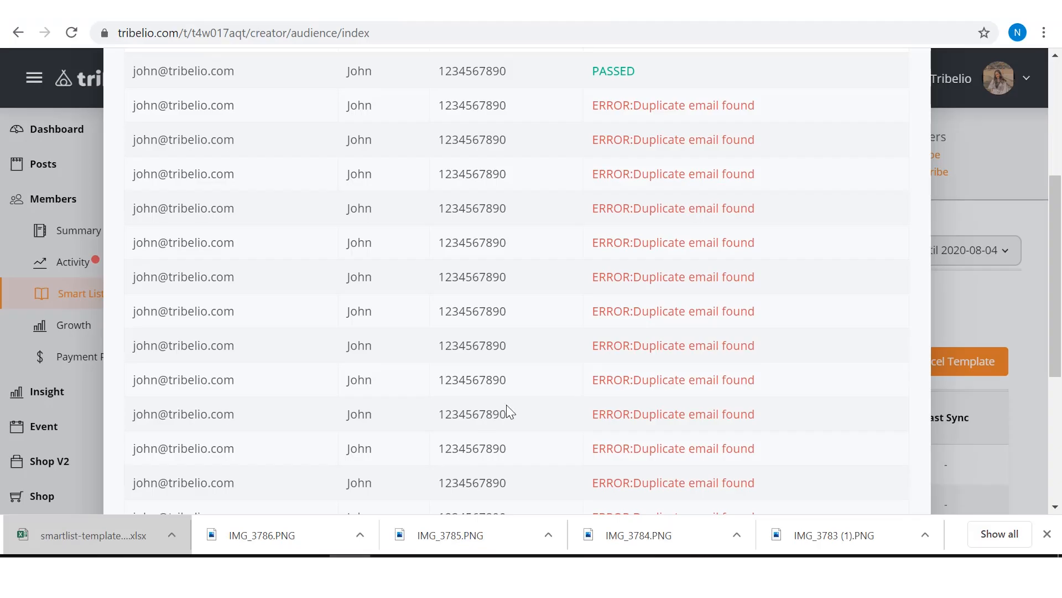
scroll(507, 413, "down", 1)
scroll(508, 412, "up", 4)
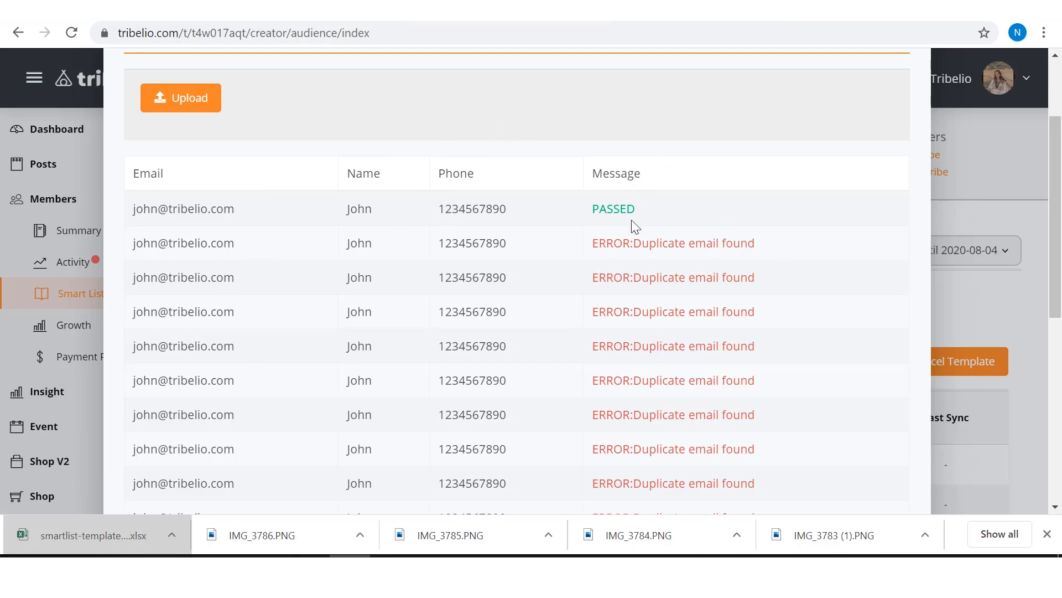
left_click_drag(647, 210, 589, 210)
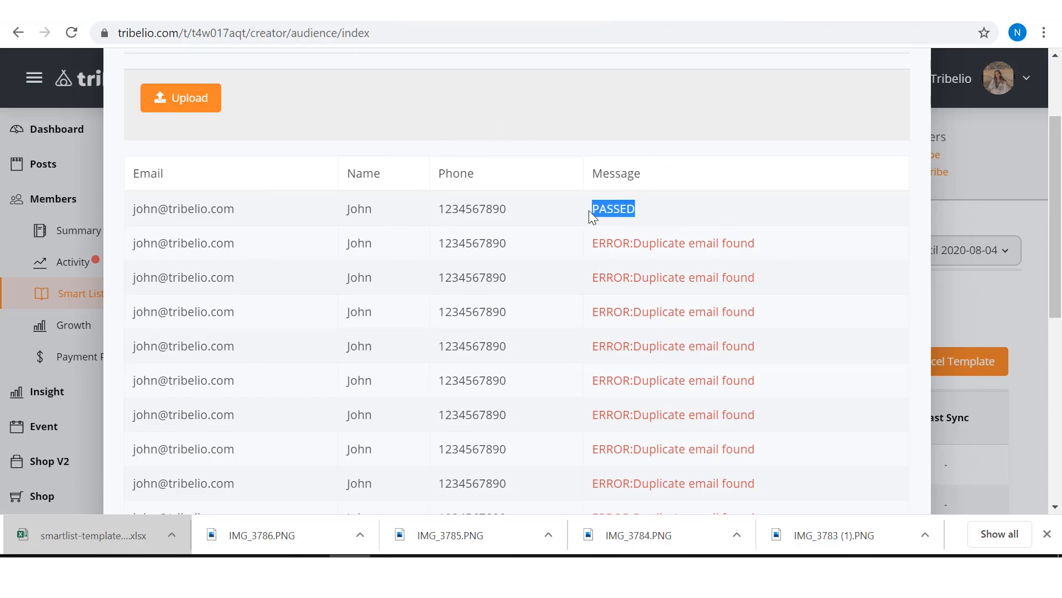
left_click(680, 218)
left_click_drag(656, 212, 592, 208)
left_click(646, 219)
Step: Upload the previewed contacts to the named smart list
scroll(646, 217, "down", 6)
scroll(647, 217, "up", 10)
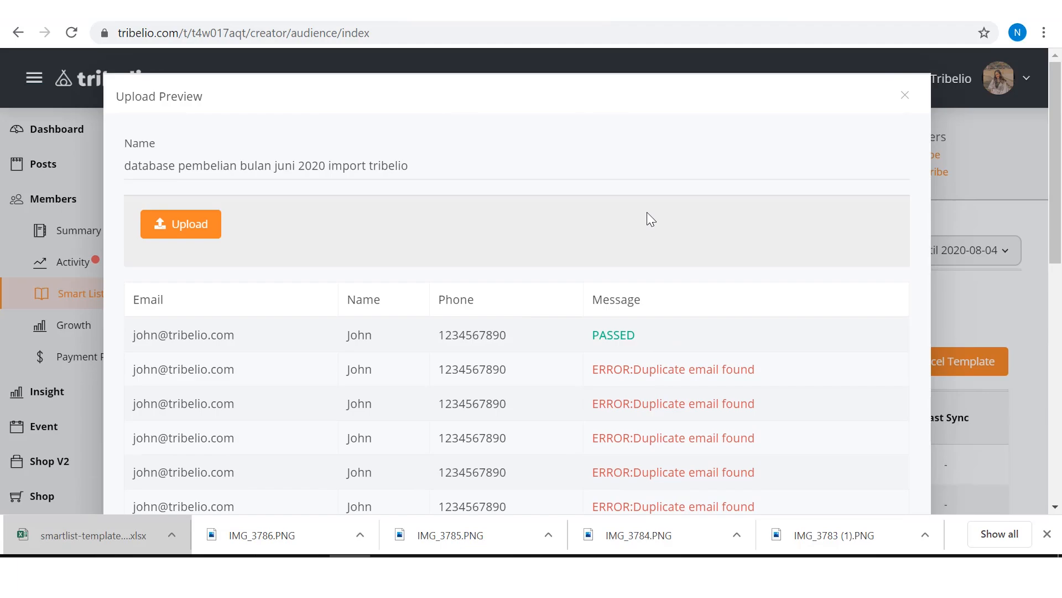
left_click(188, 227)
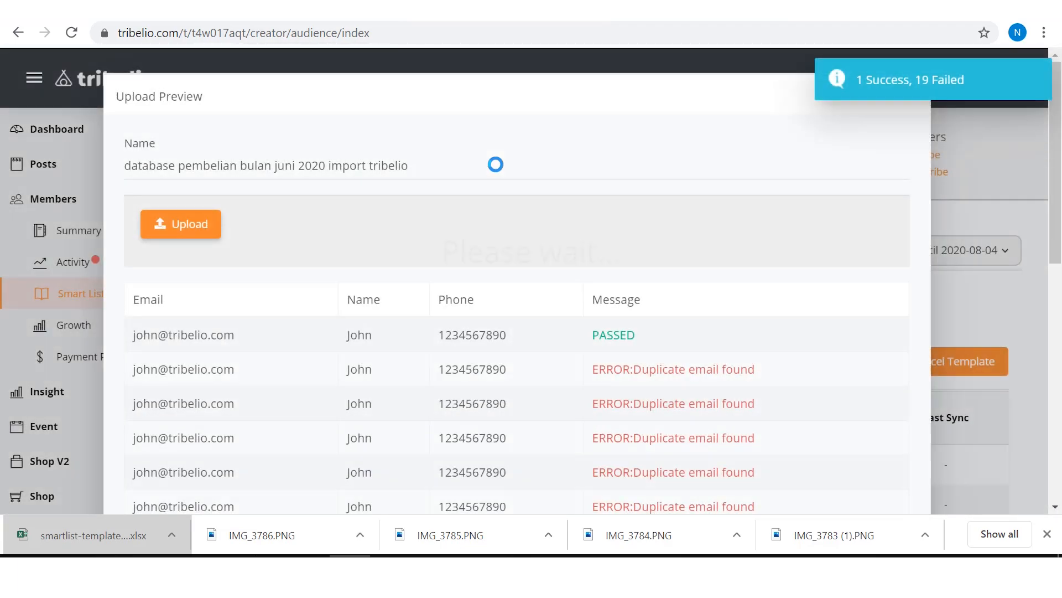
Step: Open the list of all smart lists and examine the entry of the newly imported database
scroll(454, 217, "down", 4)
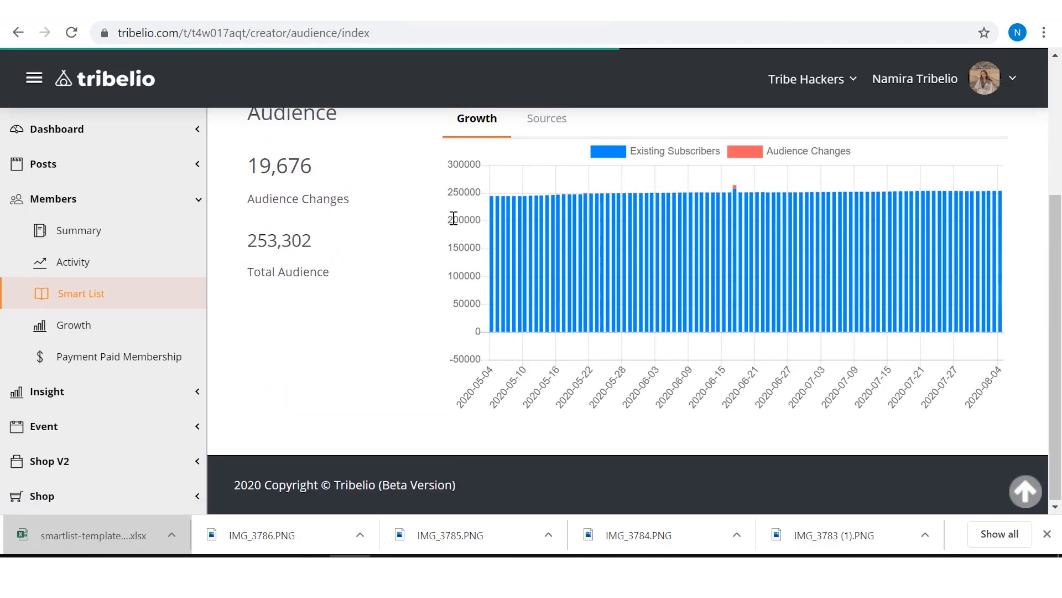
scroll(437, 233, "up", 4)
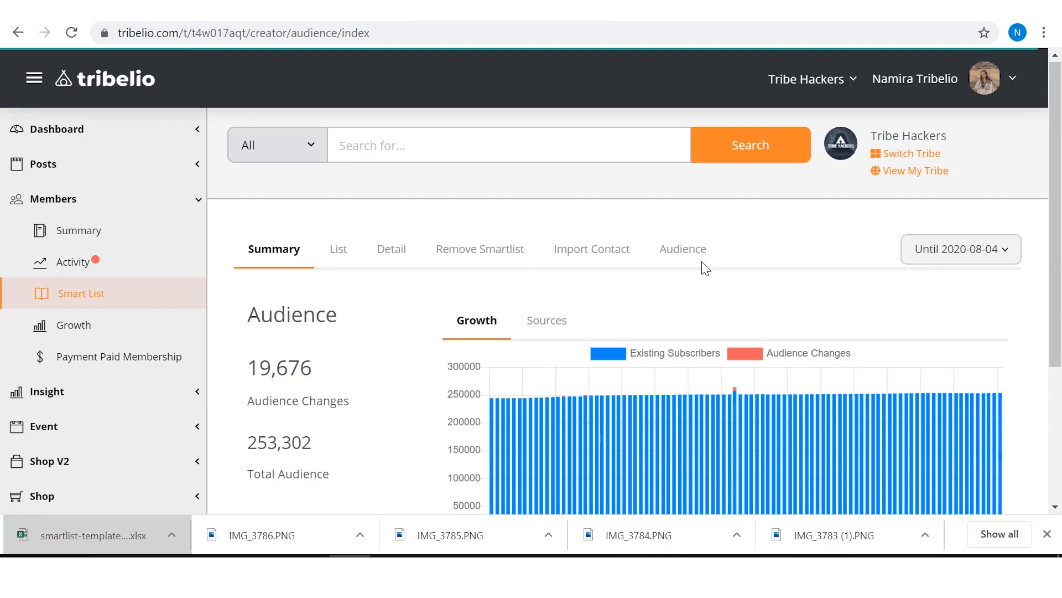
scroll(336, 254, "down", 3)
scroll(336, 246, "up", 3)
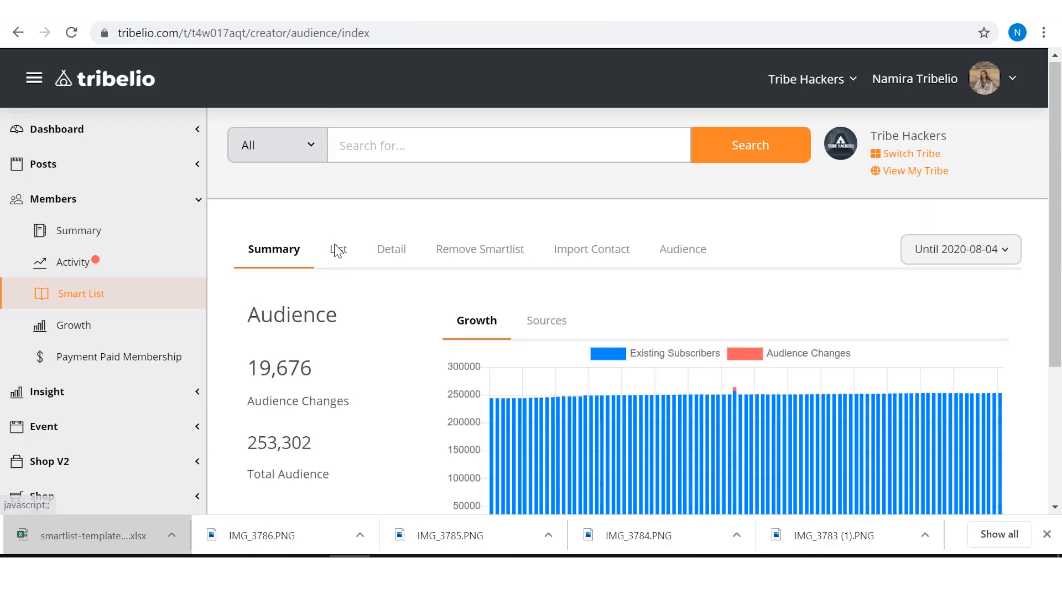
left_click(338, 249)
scroll(445, 305, "down", 5)
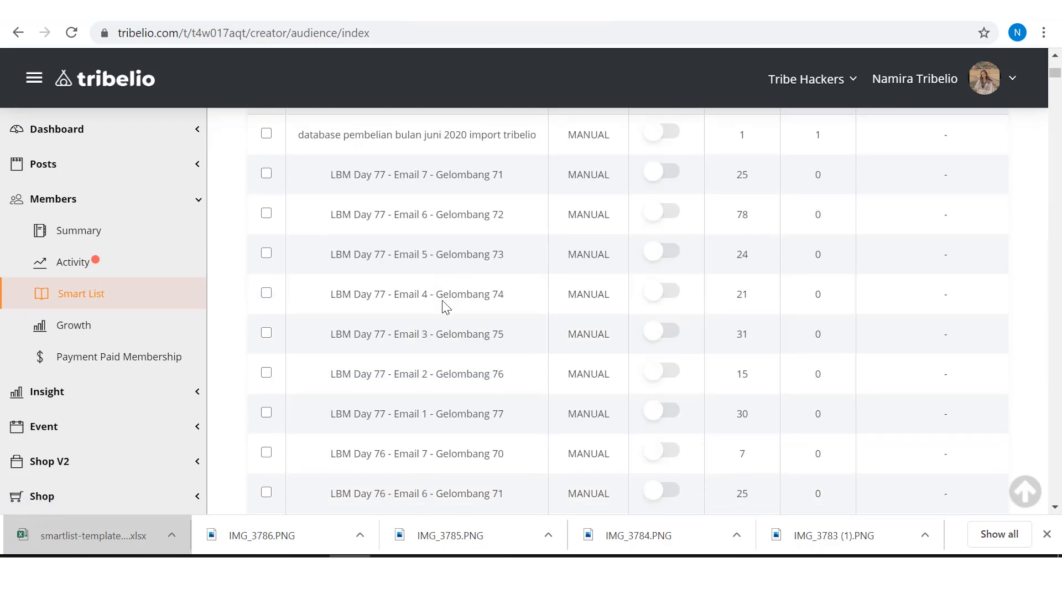
scroll(443, 300, "up", 3)
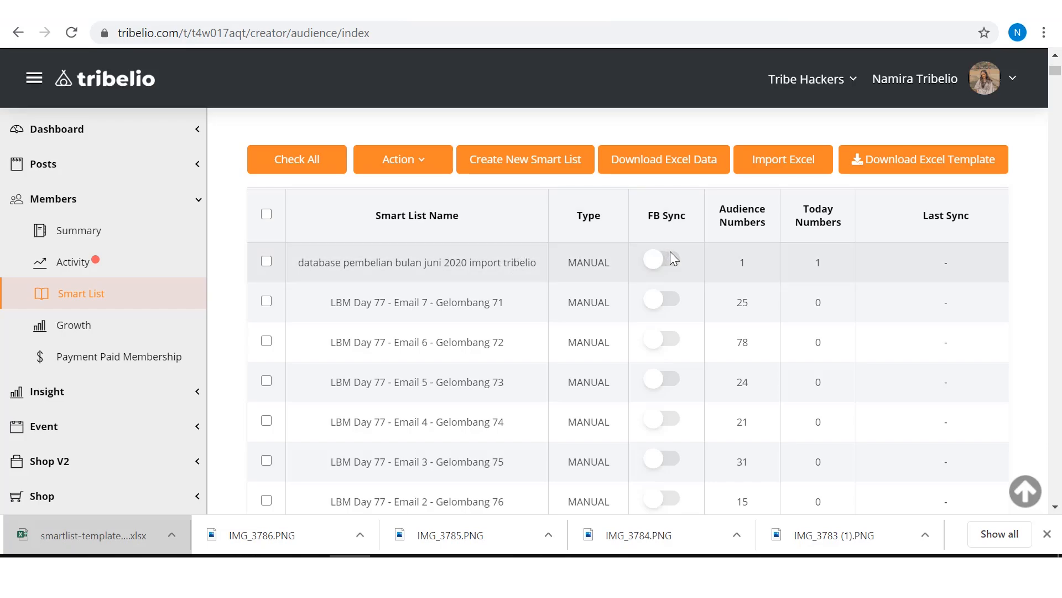
Step: Go to the marketing broadcasts page and start a new broadcast
left_click(159, 200)
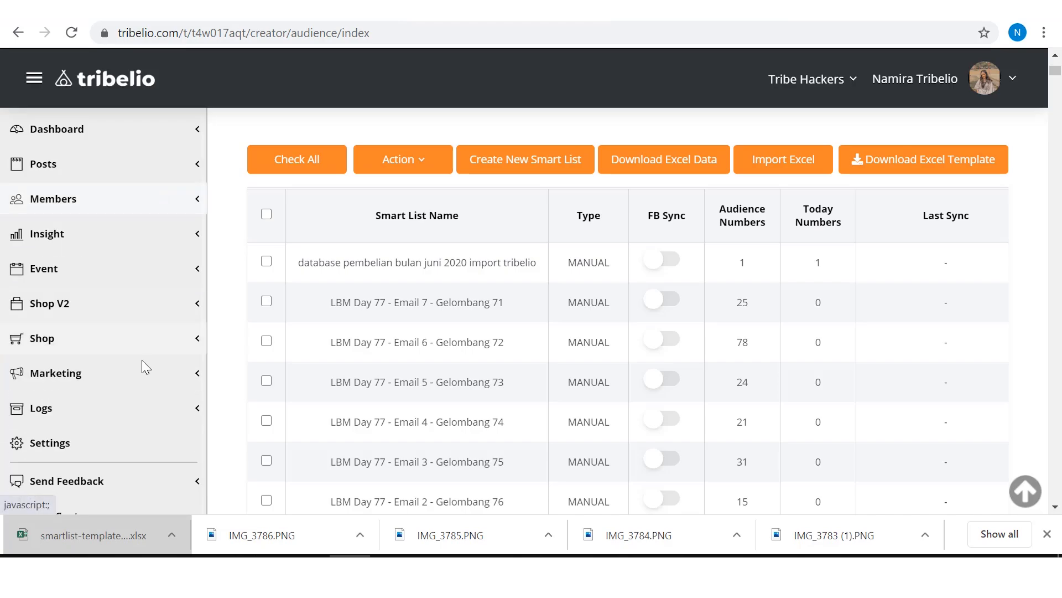
left_click(141, 381)
left_click(131, 410)
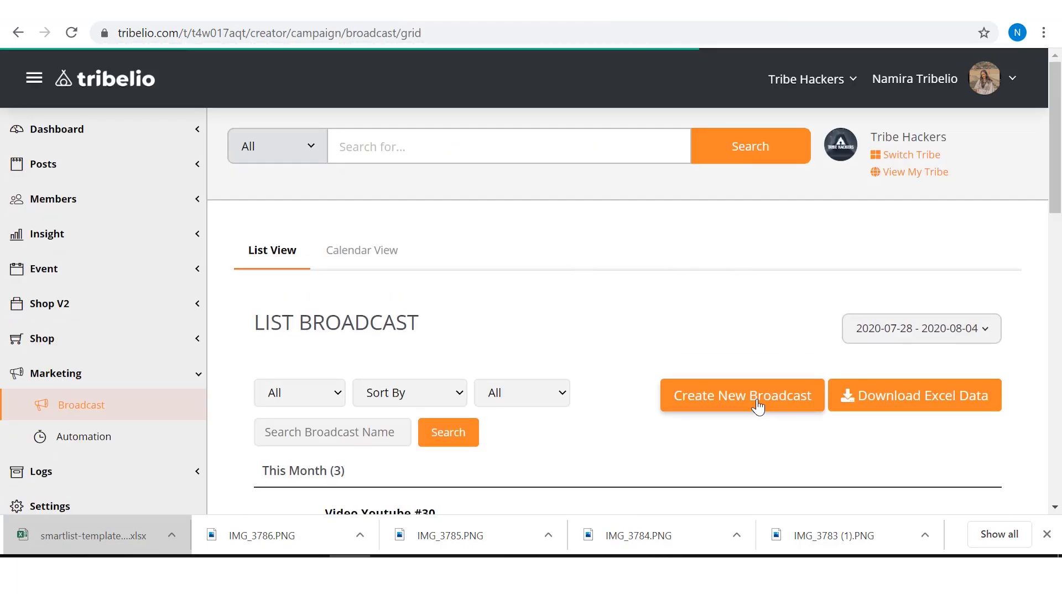
right_click(757, 406)
left_click(748, 395)
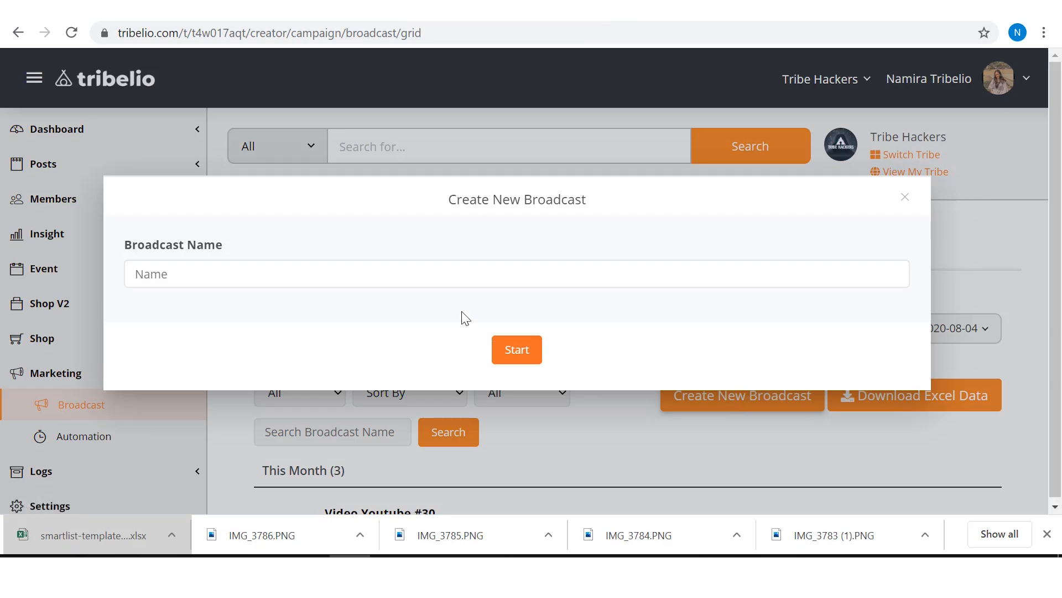
Step: Name the broadcast "sosialisasi tribe" and create it with the Email Basic channel
left_click(447, 277)
type("sosial")
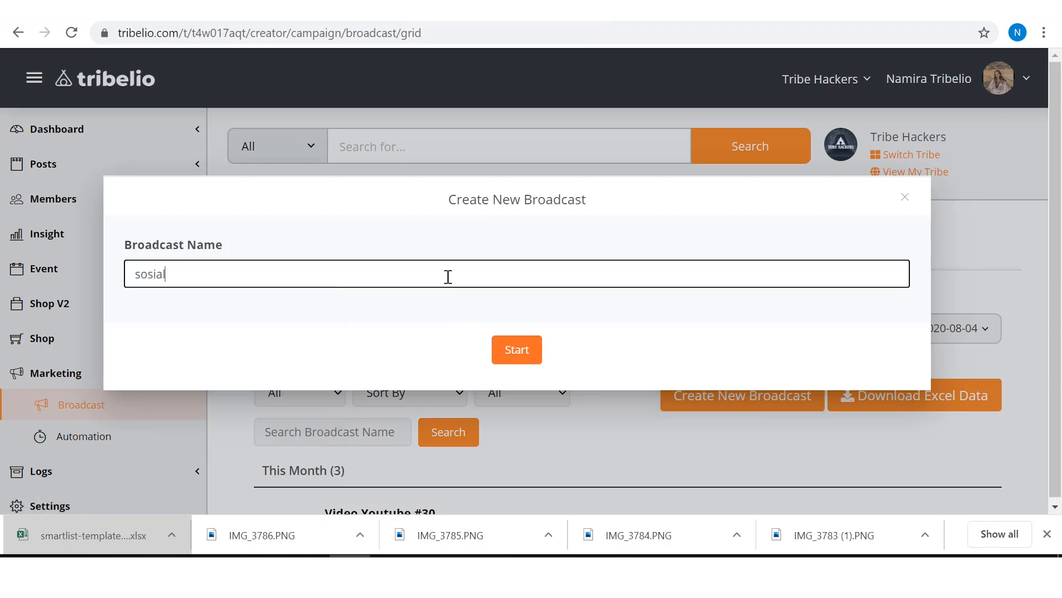
type("isasi tribe")
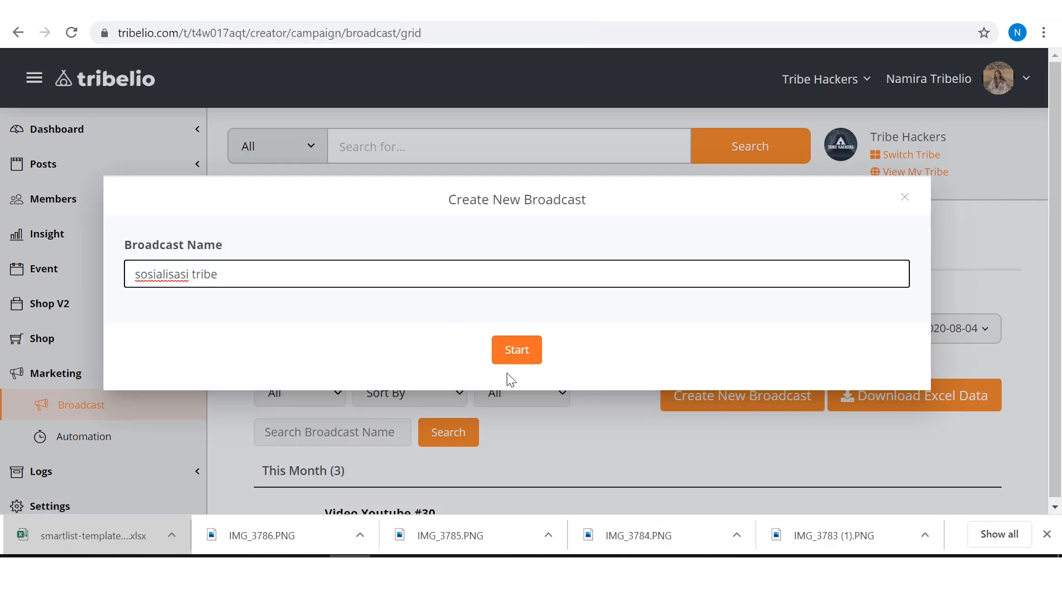
left_click(517, 351)
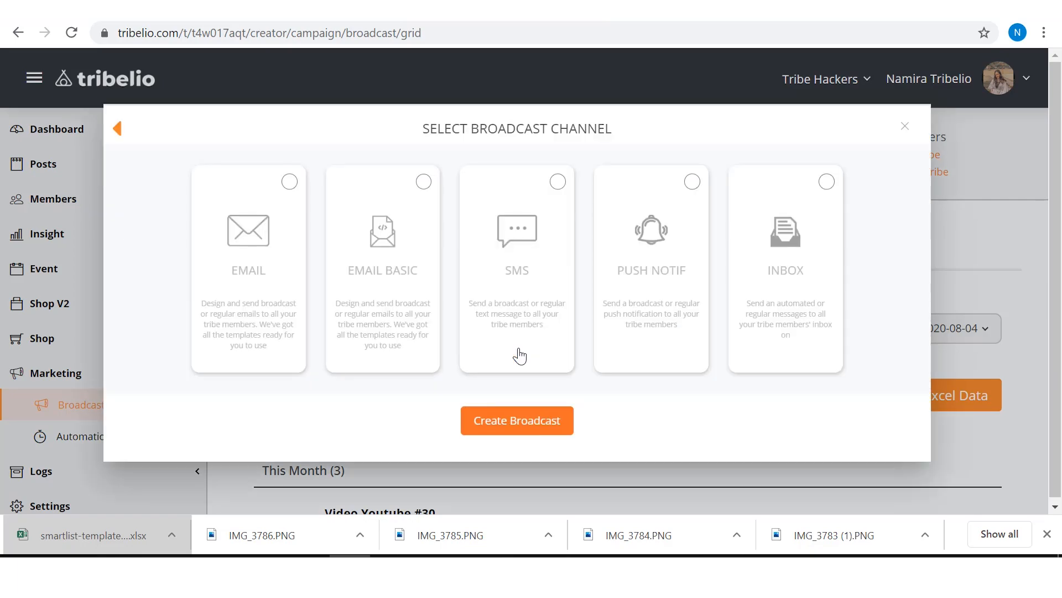
left_click(374, 257)
left_click(486, 420)
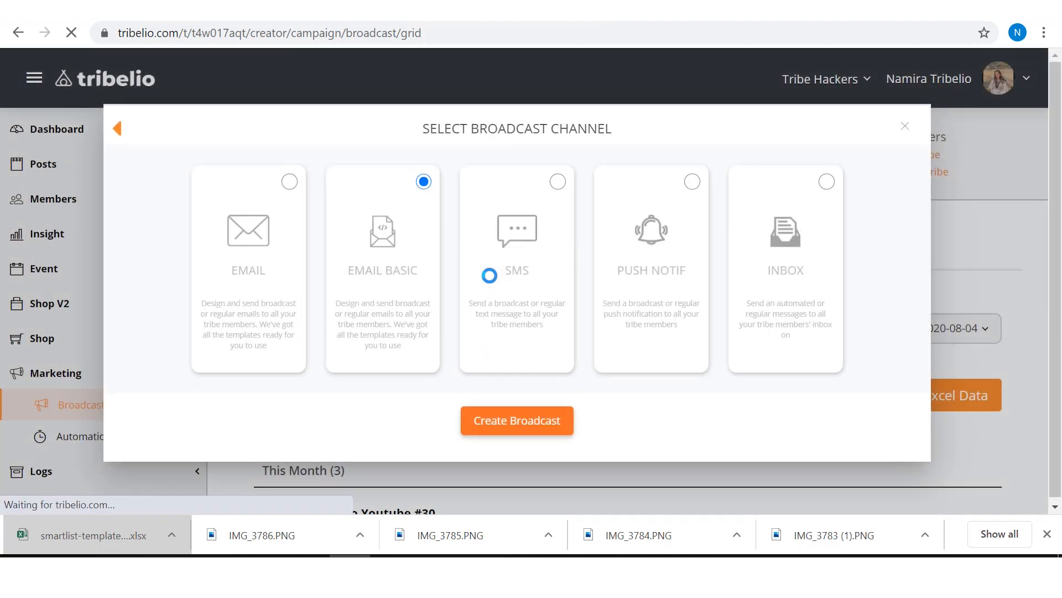
Step: Set the broadcast recipients to the smart list "database pembelian bulan juni 2020 import tribelio" and save the selection
scroll(489, 275, "down", 5)
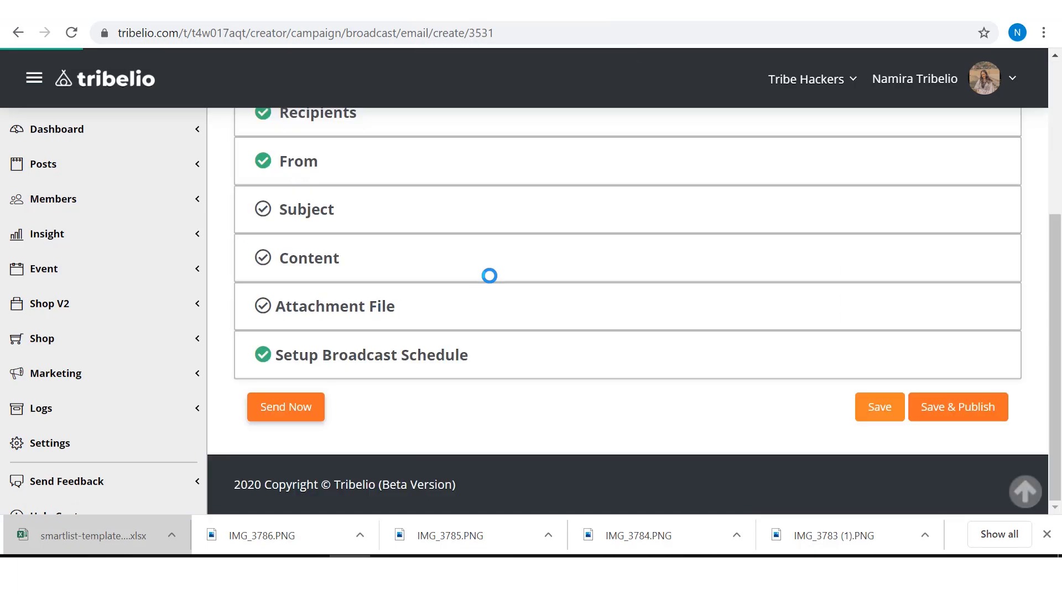
scroll(489, 275, "up", 2)
left_click(353, 219)
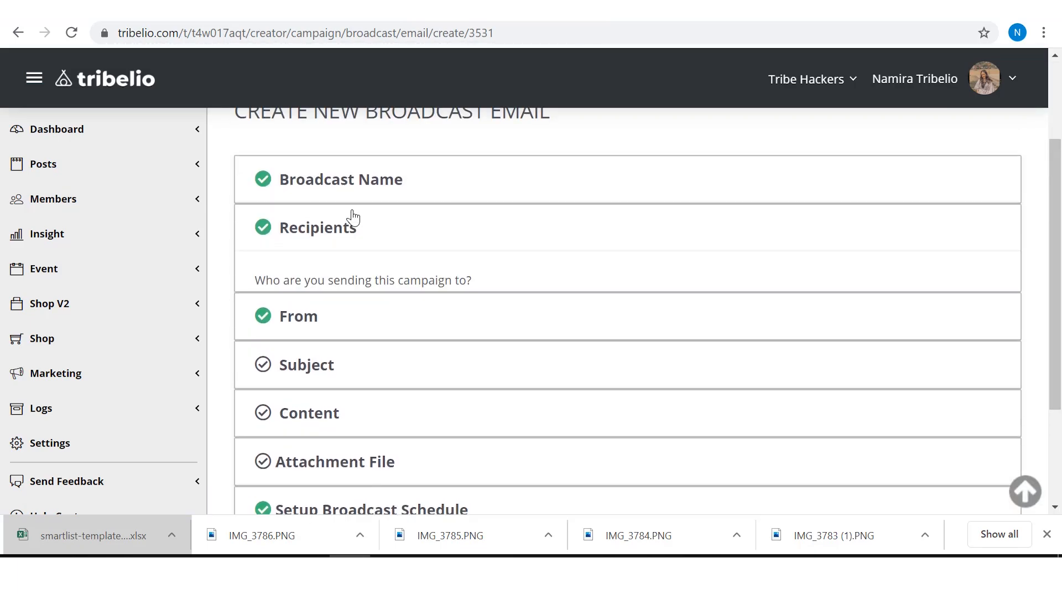
left_click(291, 363)
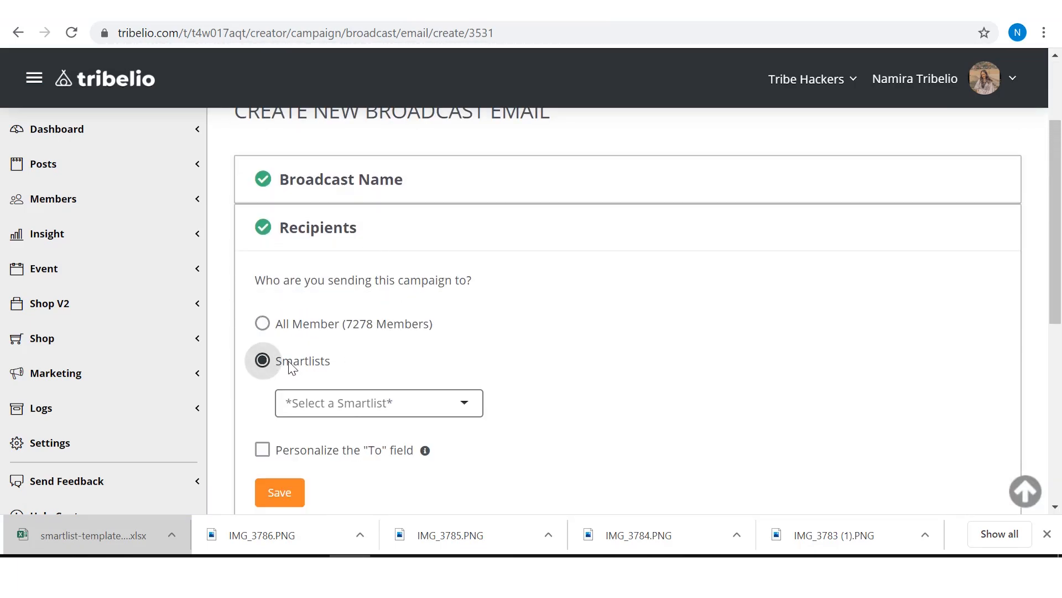
left_click(381, 409)
scroll(387, 445, "down", 3)
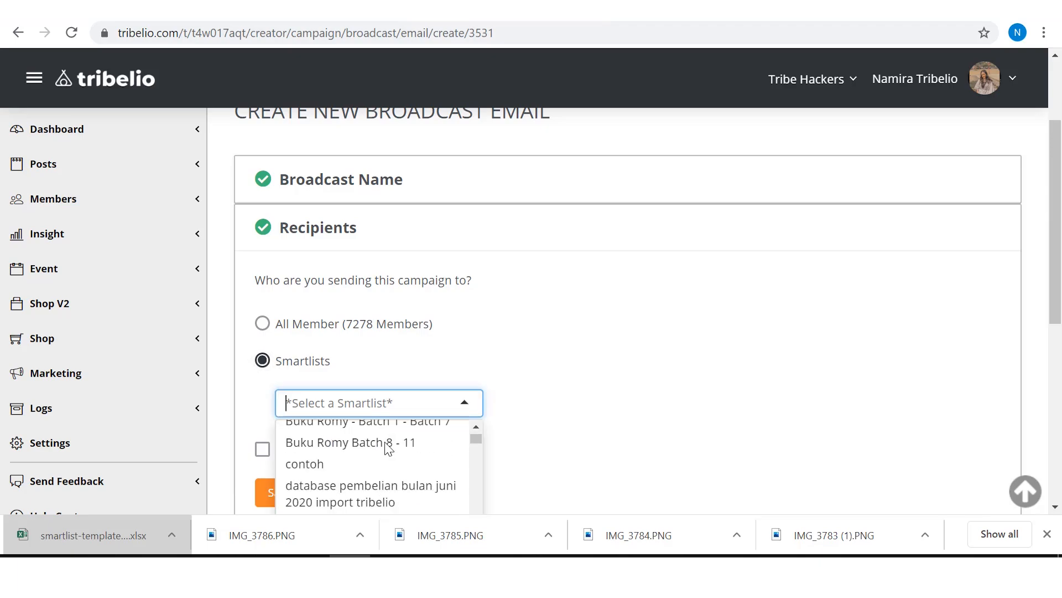
scroll(389, 448, "down", 2)
scroll(398, 445, "up", 1)
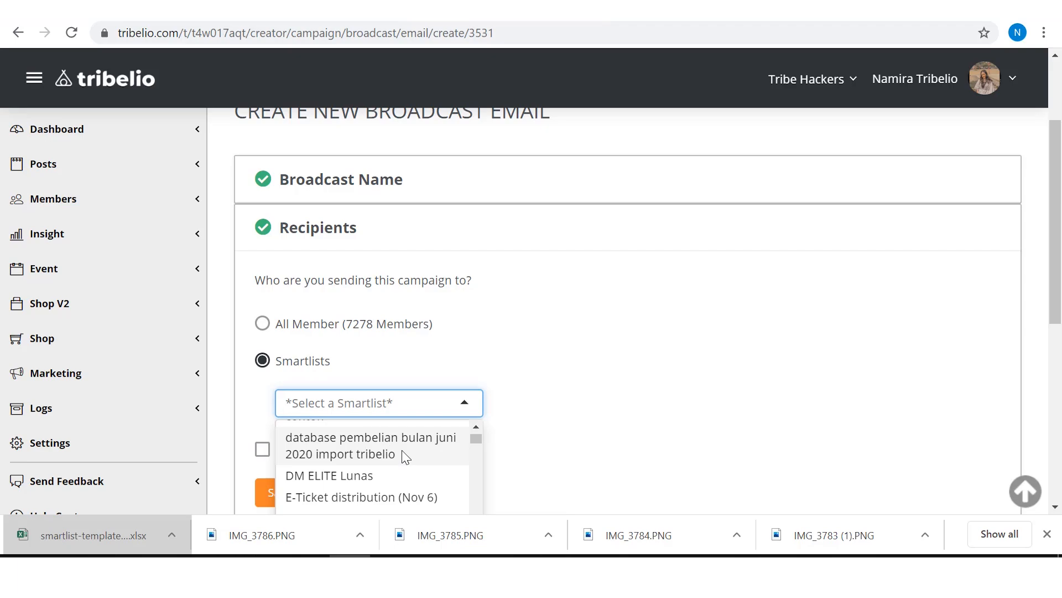
left_click(406, 454)
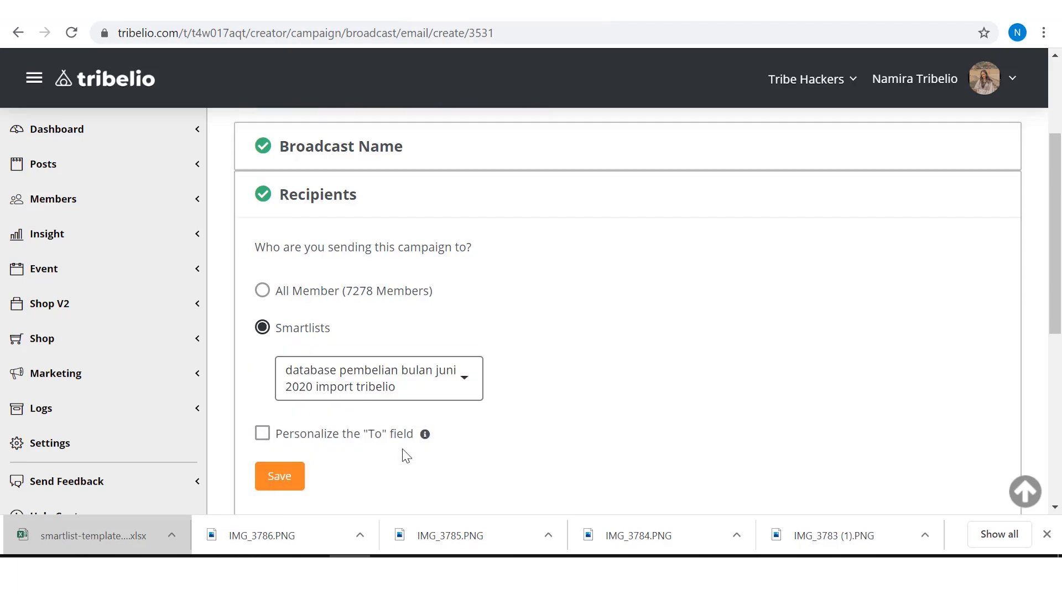
left_click(277, 479)
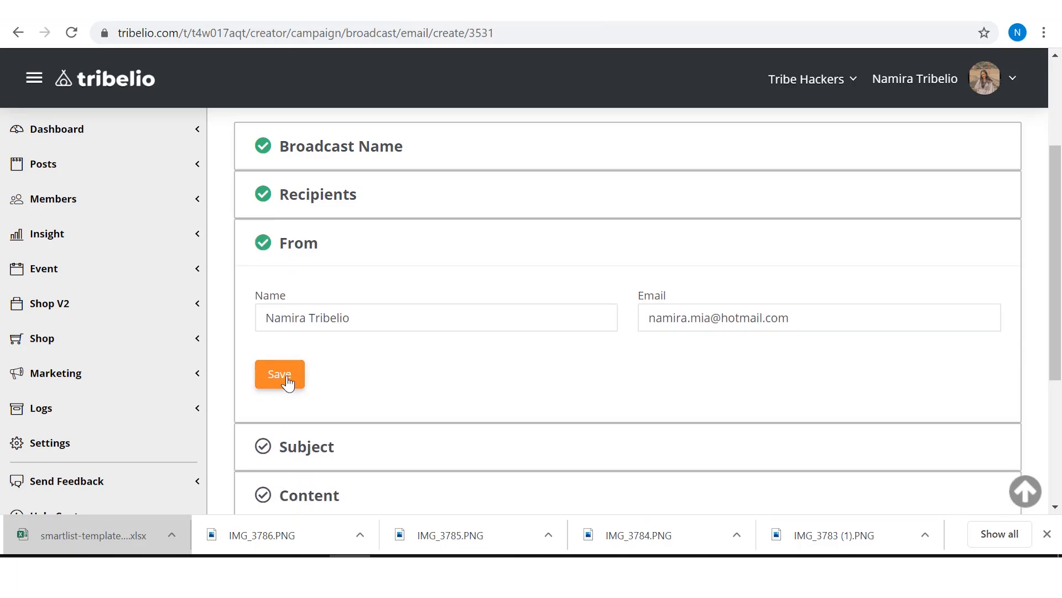
Step: Save the existing sender details, and save "Promo 20% off join tribelio" as the email subject
left_click(286, 381)
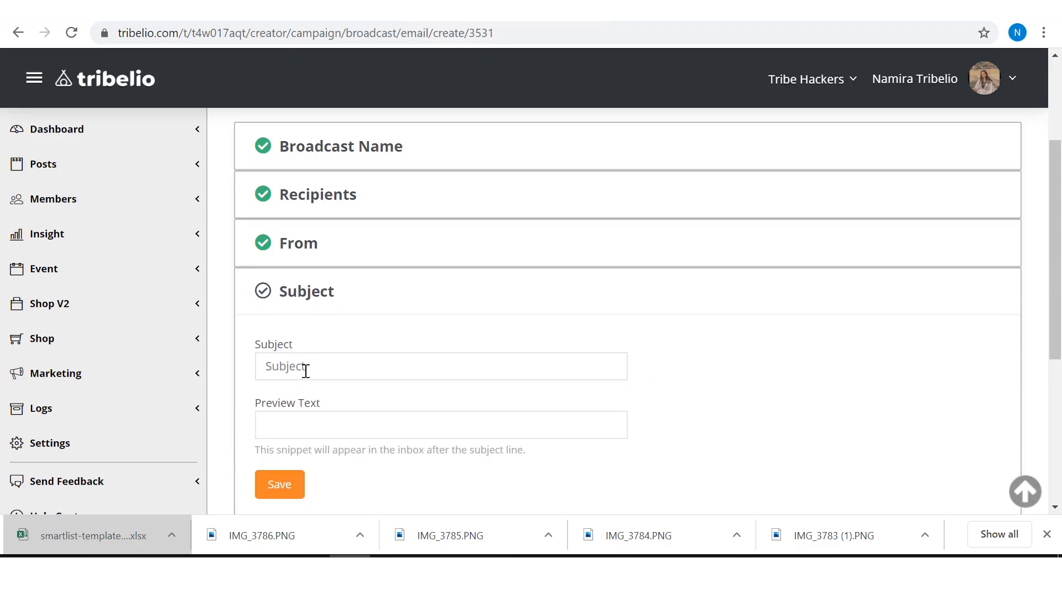
left_click(306, 370)
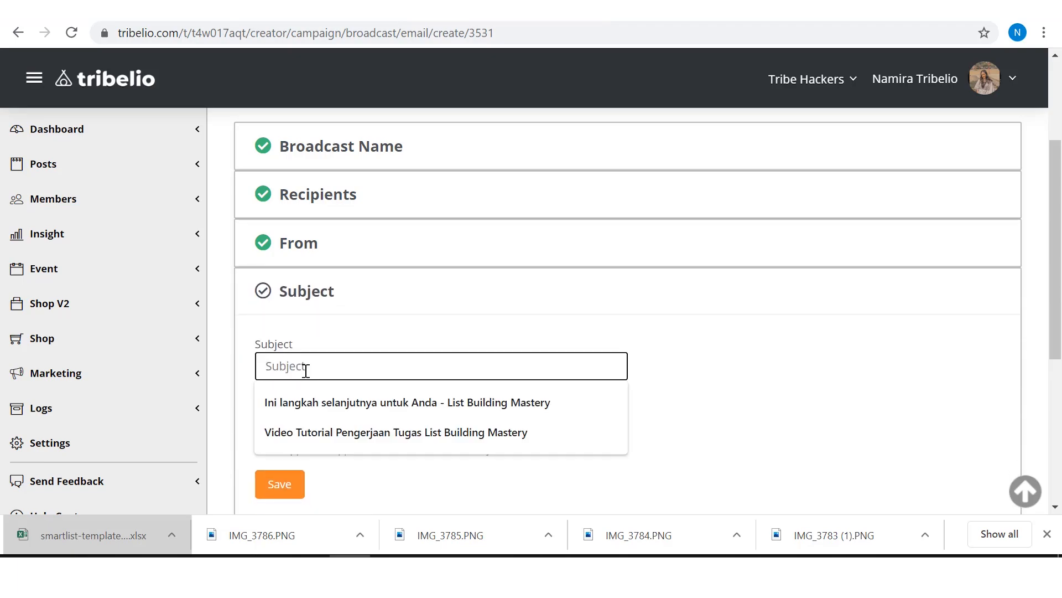
type("Promo")
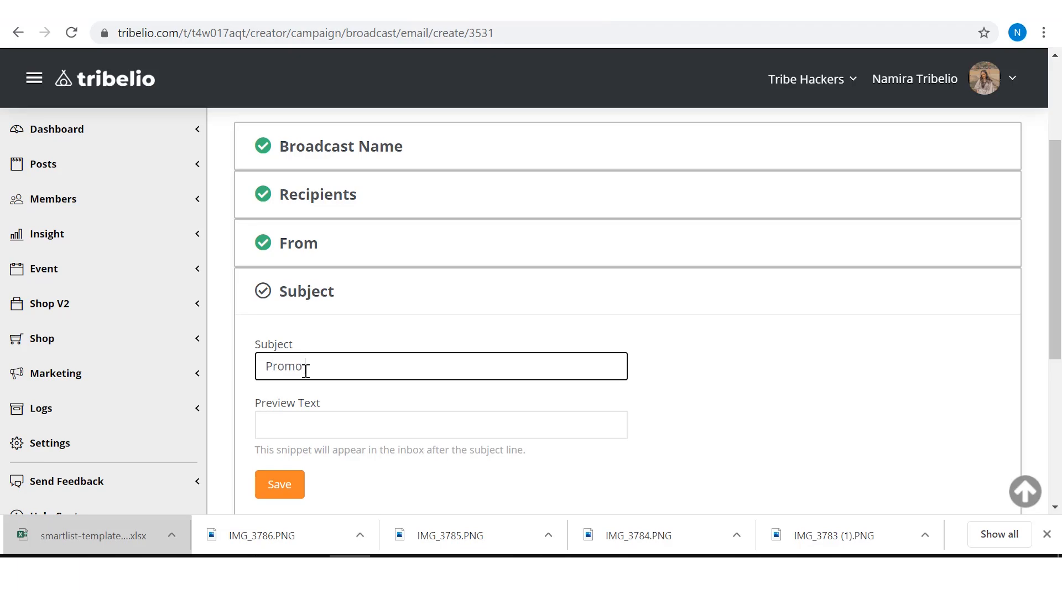
type(" 20% off join tribelio")
left_click(279, 484)
Step: Save the broadcast's content section with an empty message body
scroll(502, 350, "down", 3)
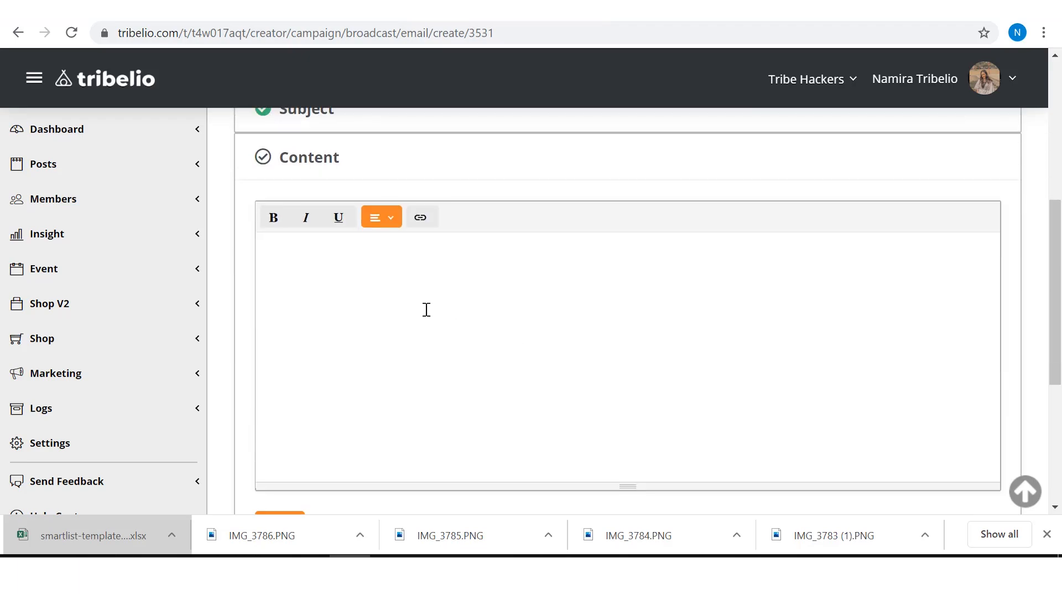
scroll(410, 410, "down", 3)
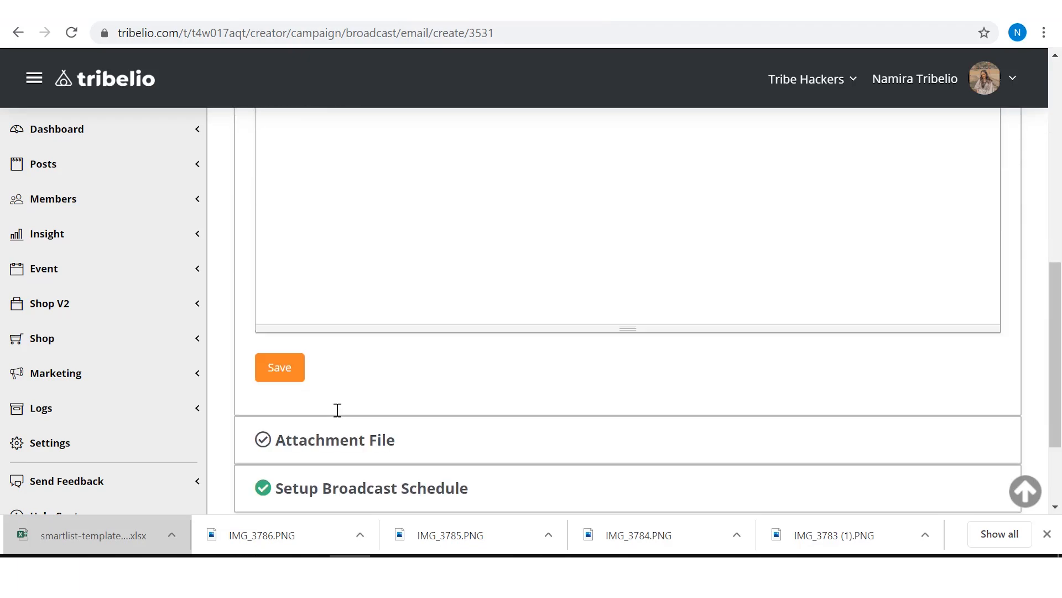
left_click(282, 359)
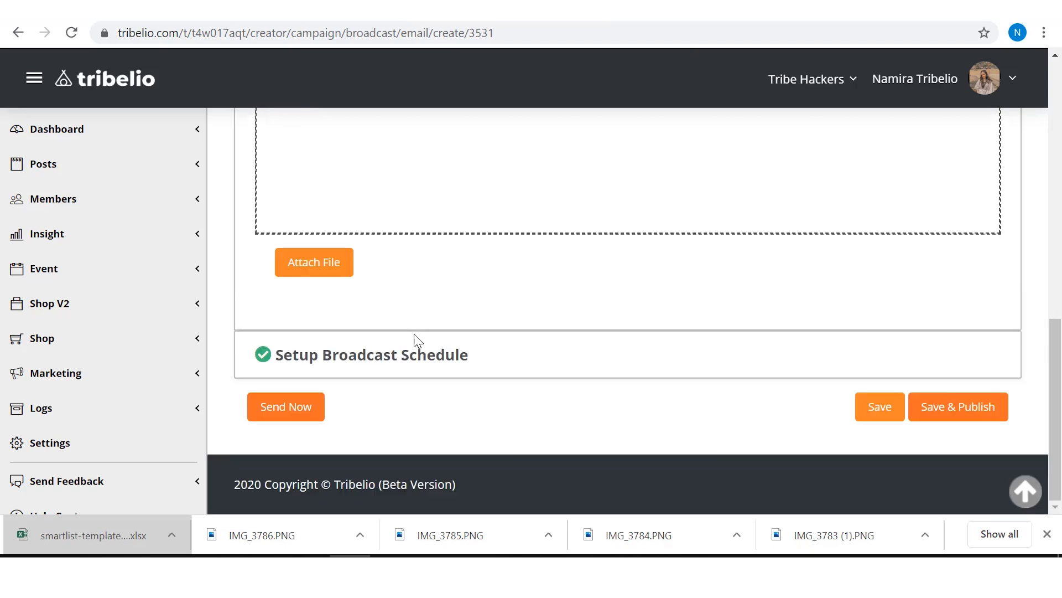
Step: Open the broadcast schedule settings and review the delivery date, time and completion of the other broadcast sections
left_click(372, 360)
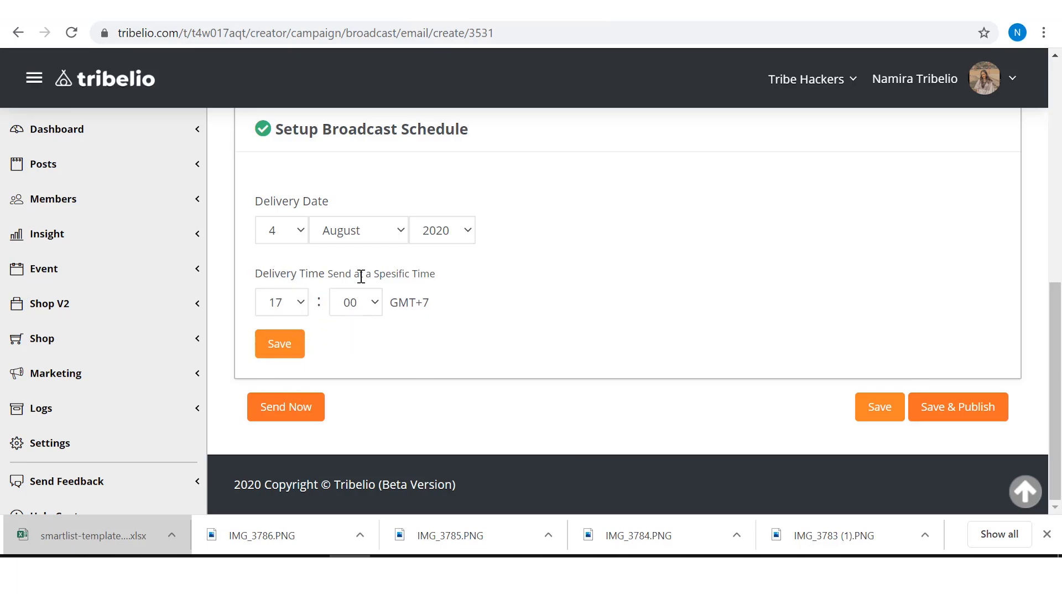
scroll(460, 354, "up", 7)
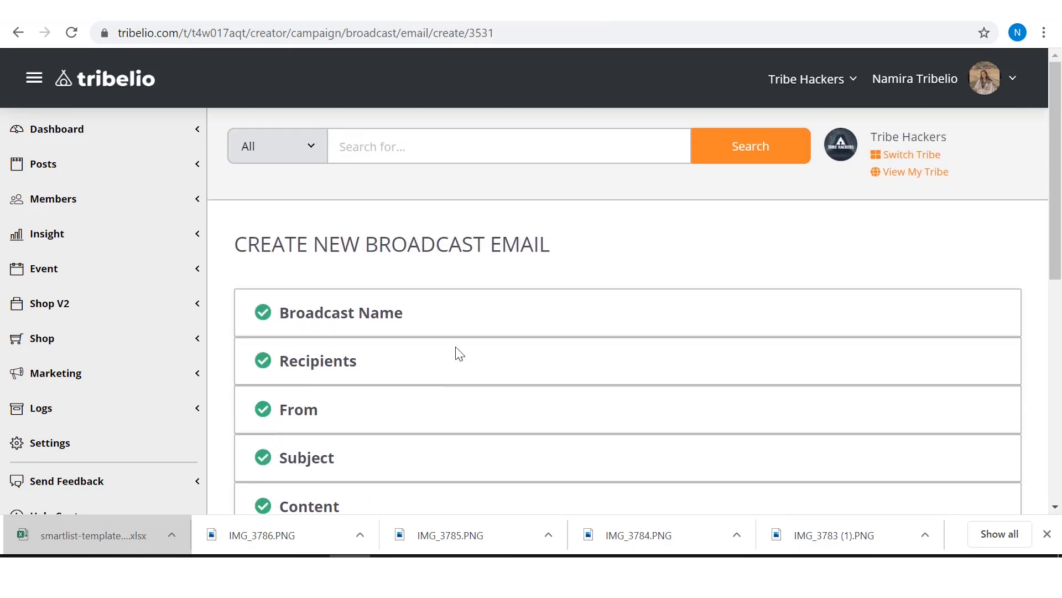
scroll(459, 354, "down", 7)
scroll(460, 354, "up", 8)
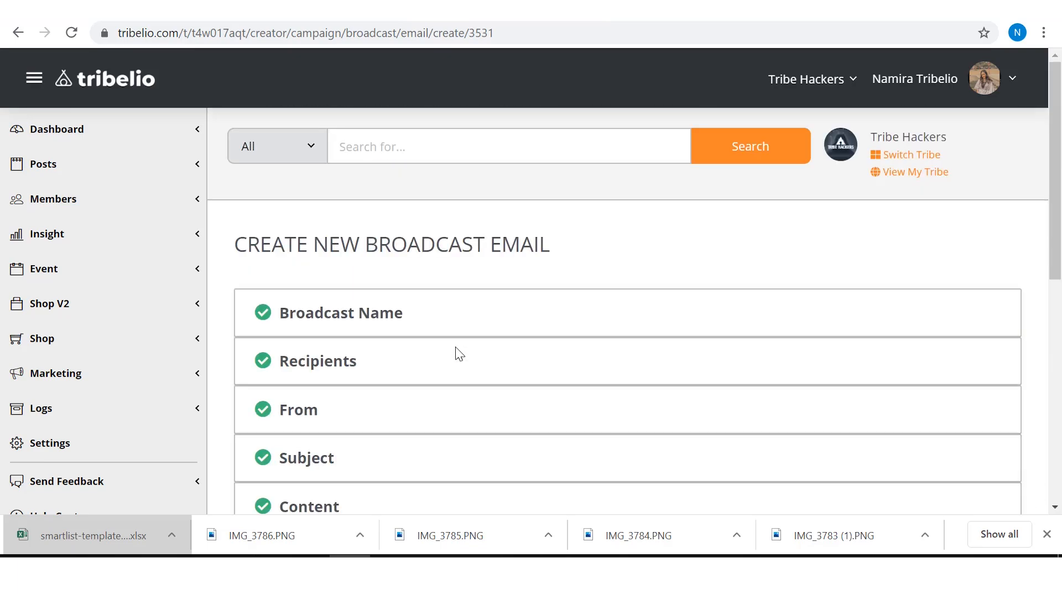